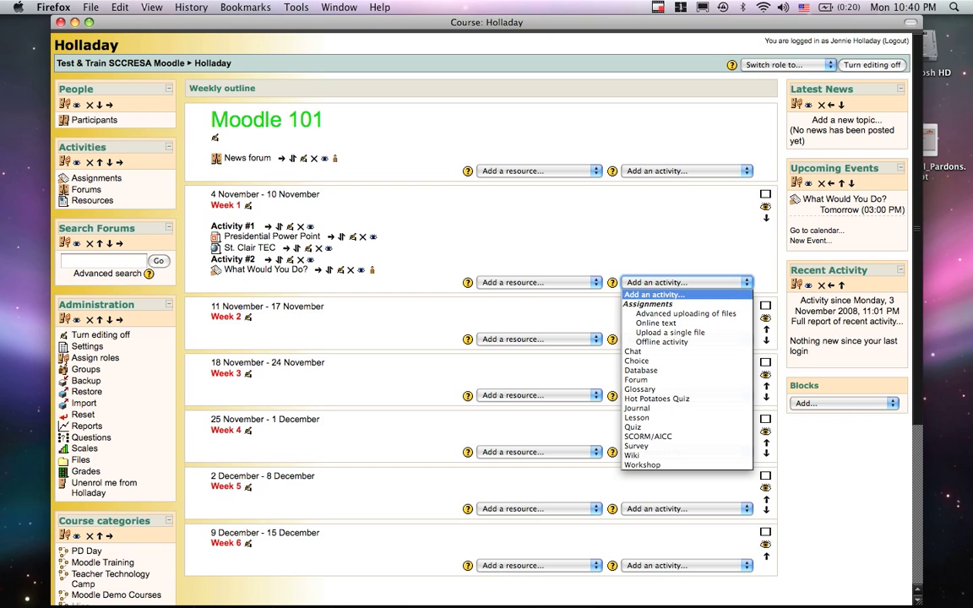
- Add a Quiz activity to the Week 1 section of the course
key("Down")
key("Down")
key("Down")
key("Down")
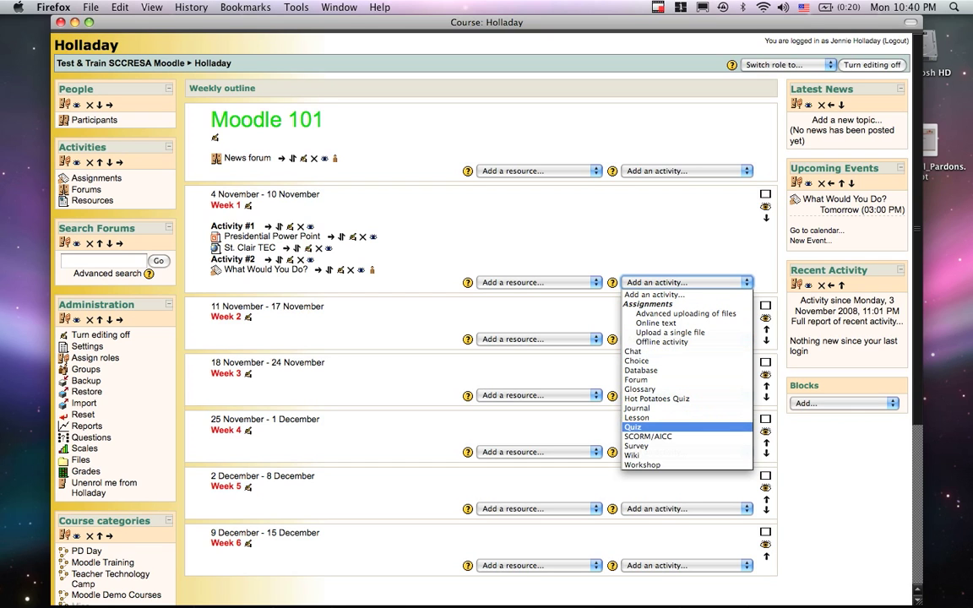
key("Return")
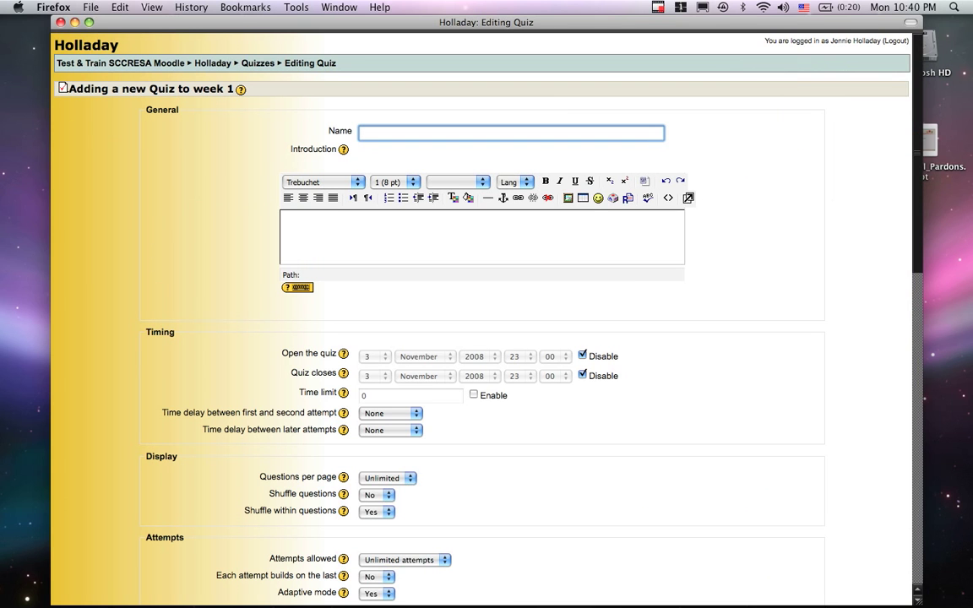
- Name the quiz "Quiz #1" and enter the introduction "This is over chapter 1."
type("Quiz #1")
left_click(284, 220)
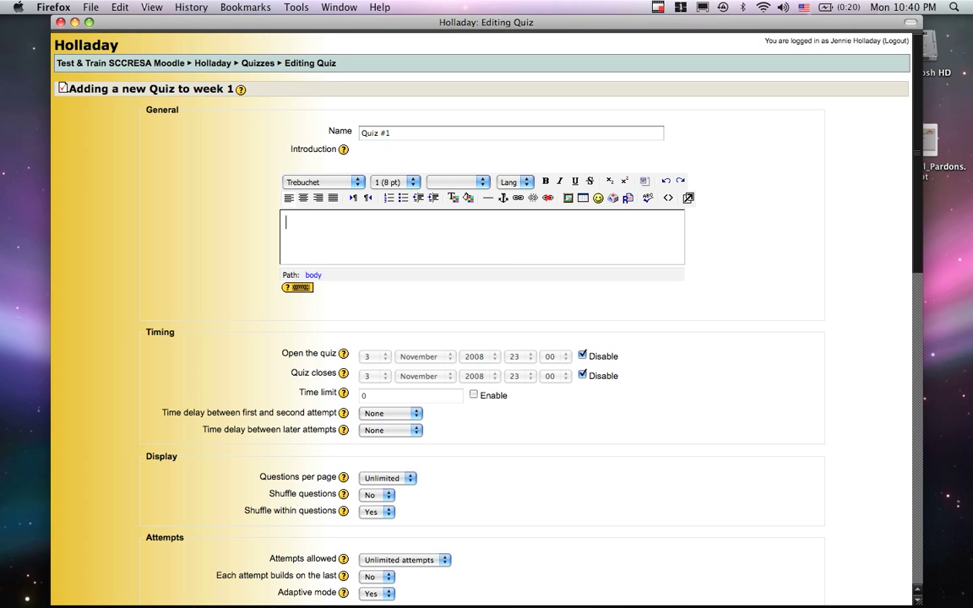
type("This is ove")
type("r chpater")
key("BackSpace")
key("BackSpace")
key("BackSpace")
key("BackSpace")
key("BackSpace")
type("apt")
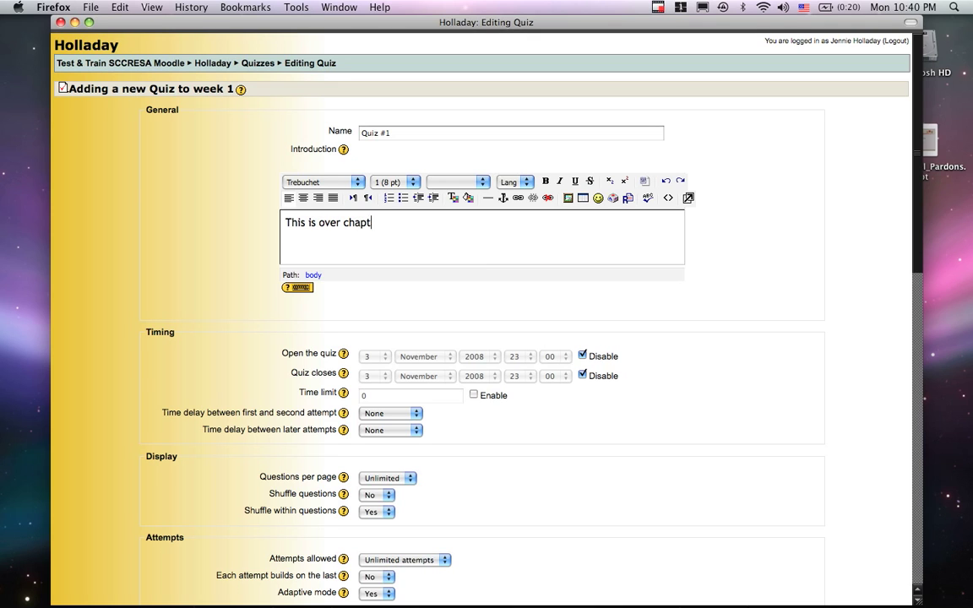
type("er 1.")
- Enable the quiz time limit and set it to 10
left_click(472, 394)
left_click(410, 395)
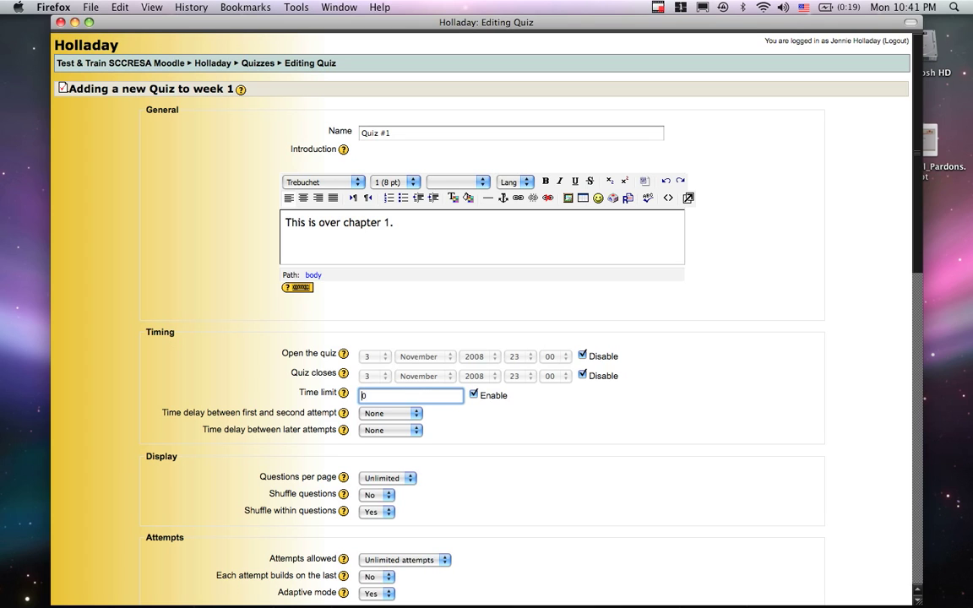
type("1")
- Set the delay between first and second attempt to 24 hours and between later attempts to 30 minutes
left_click(391, 413)
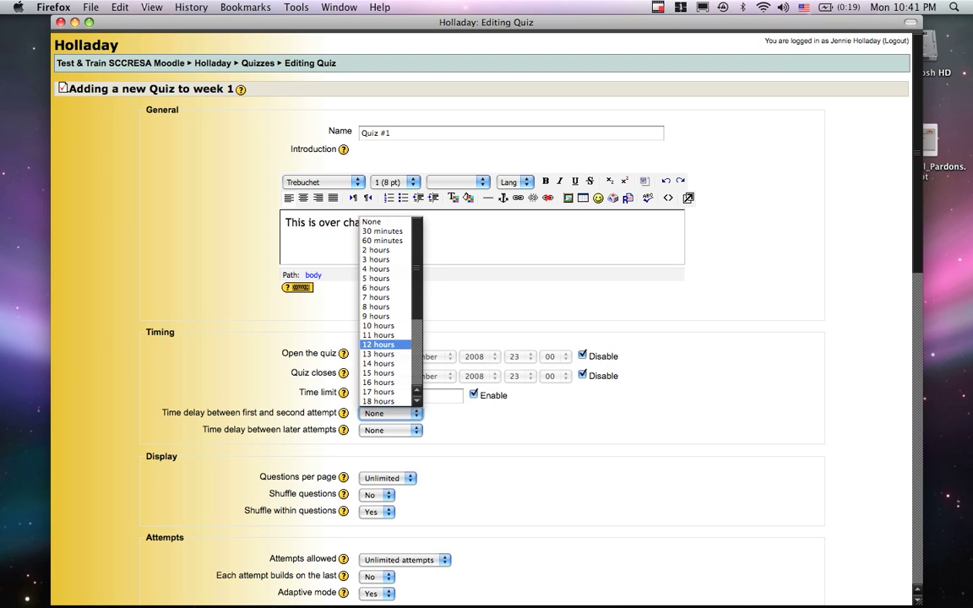
scroll(385, 343, "down", 4)
left_click(377, 345)
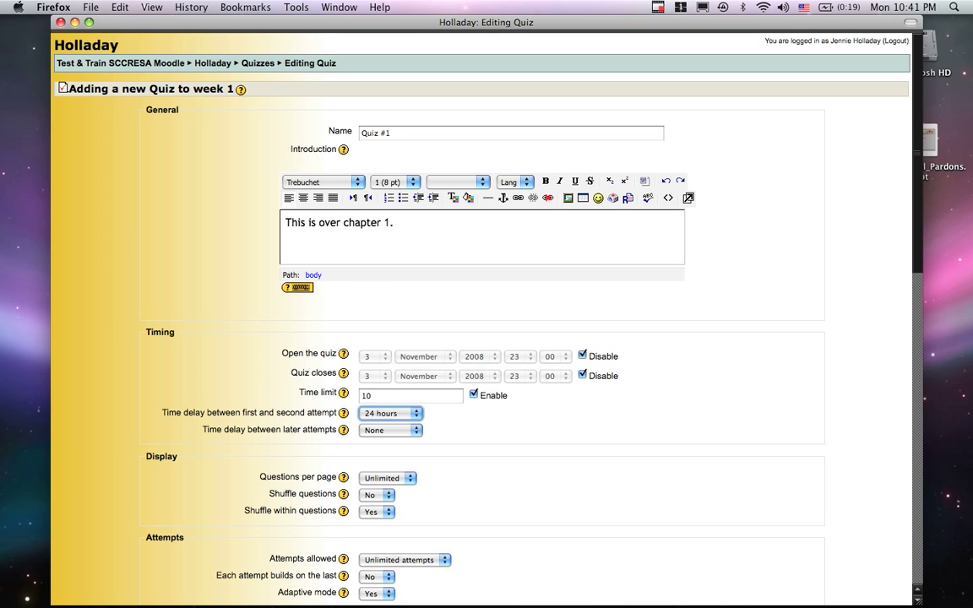
left_click(390, 429)
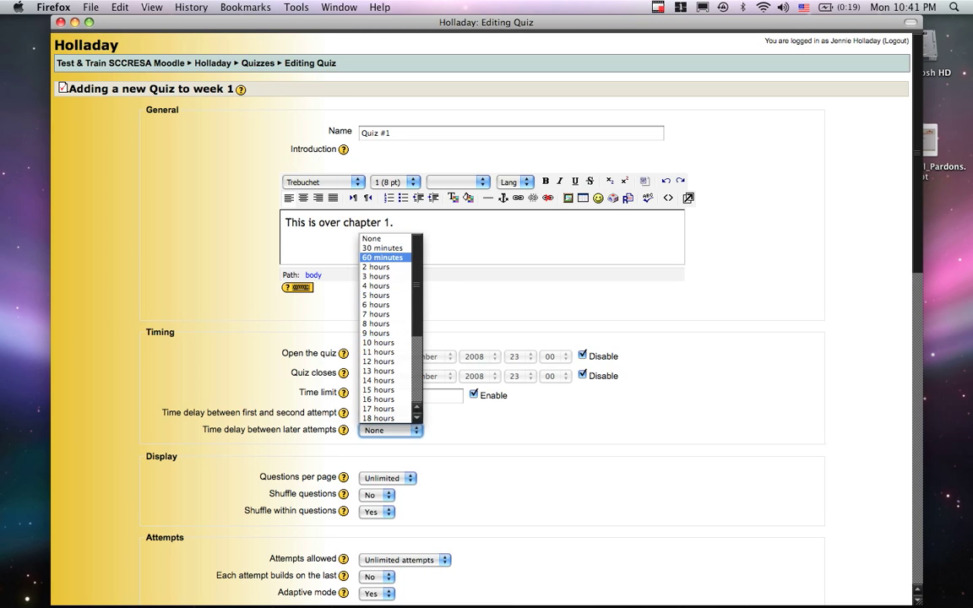
left_click(380, 248)
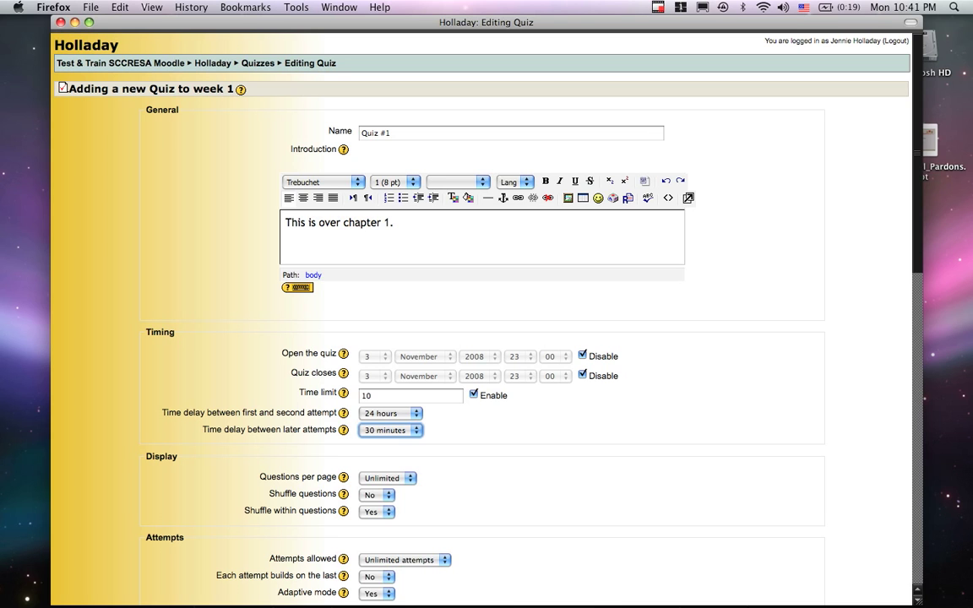
- Keep questions per page at Unlimited and set Shuffle questions to Yes
scroll(481, 321, "down", 4)
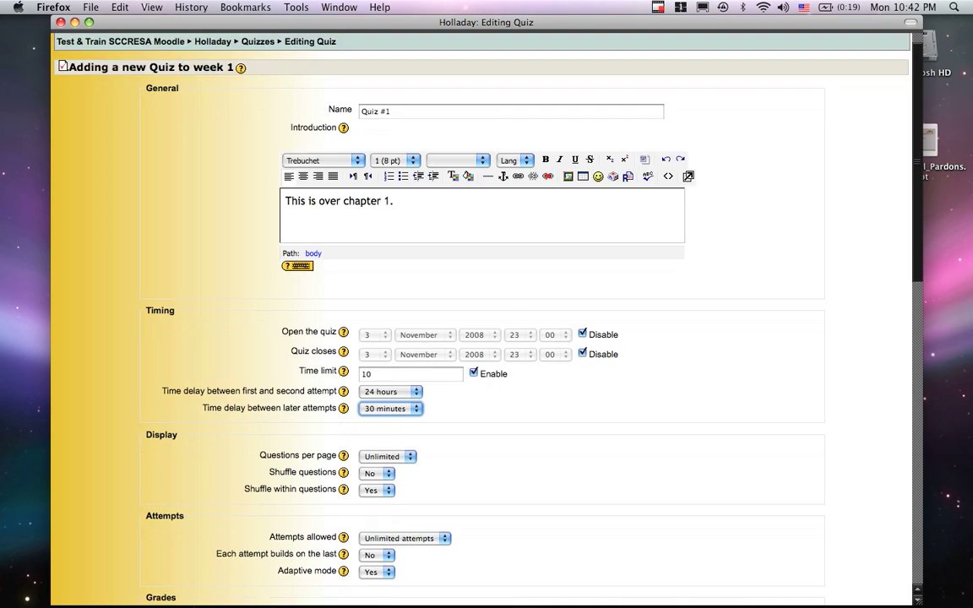
left_click(387, 381)
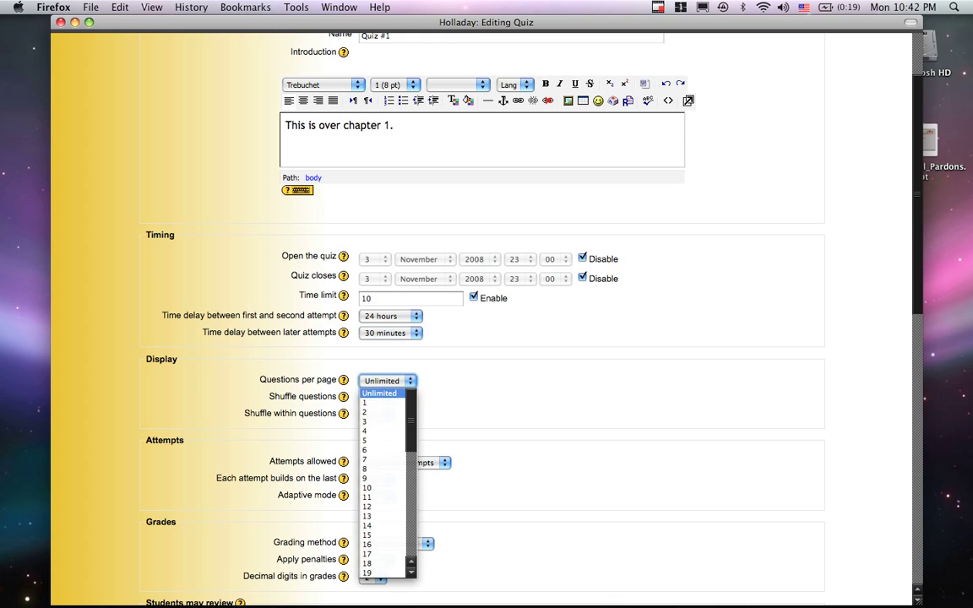
key("Escape")
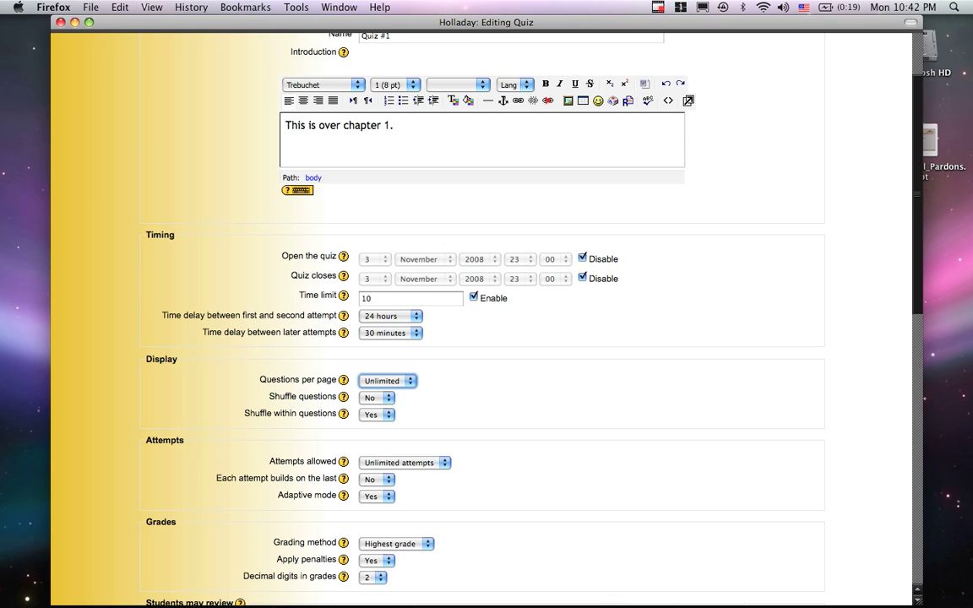
left_click(376, 397)
key("Down")
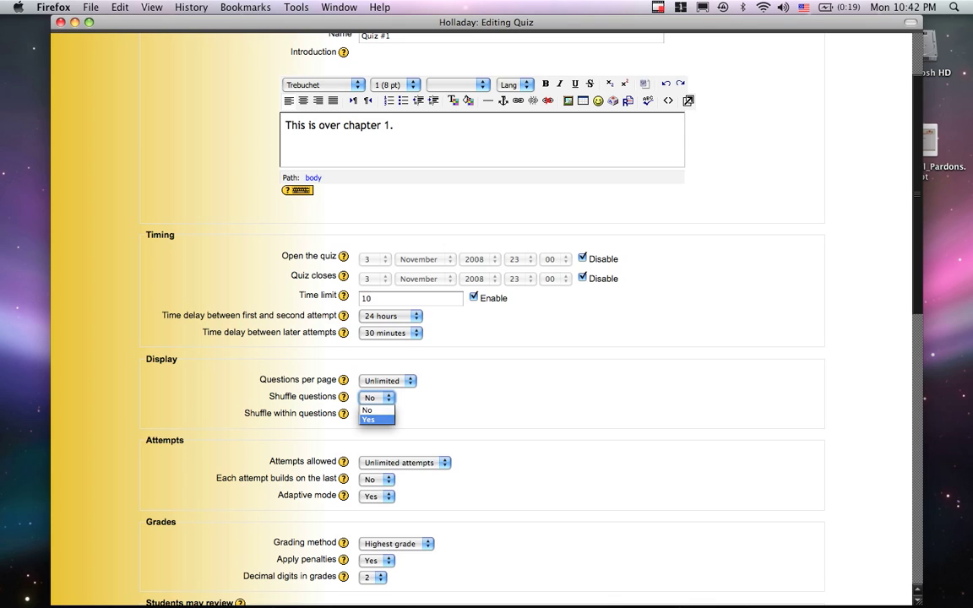
key("Return")
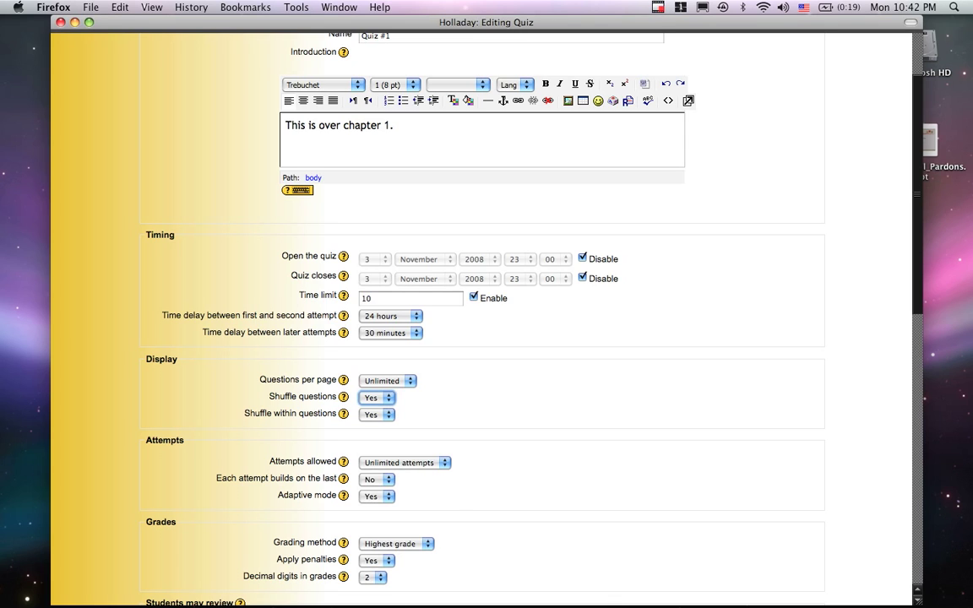
- Keep Unlimited attempts with "Each attempt builds on the last" at No, and set Adaptive mode to No
left_click(404, 462)
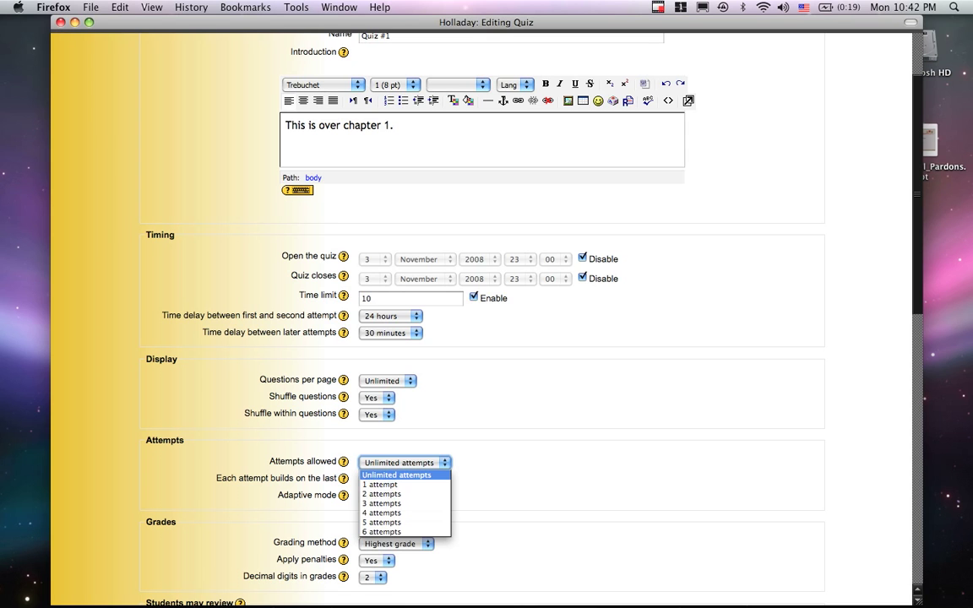
left_click(364, 461)
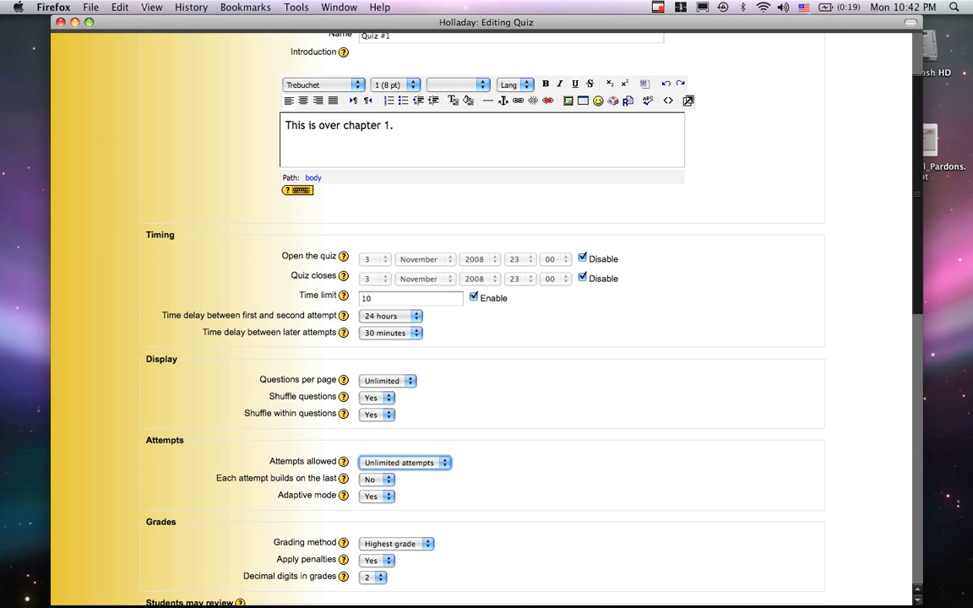
scroll(481, 321, "down", 3)
left_click(376, 404)
left_click(369, 415)
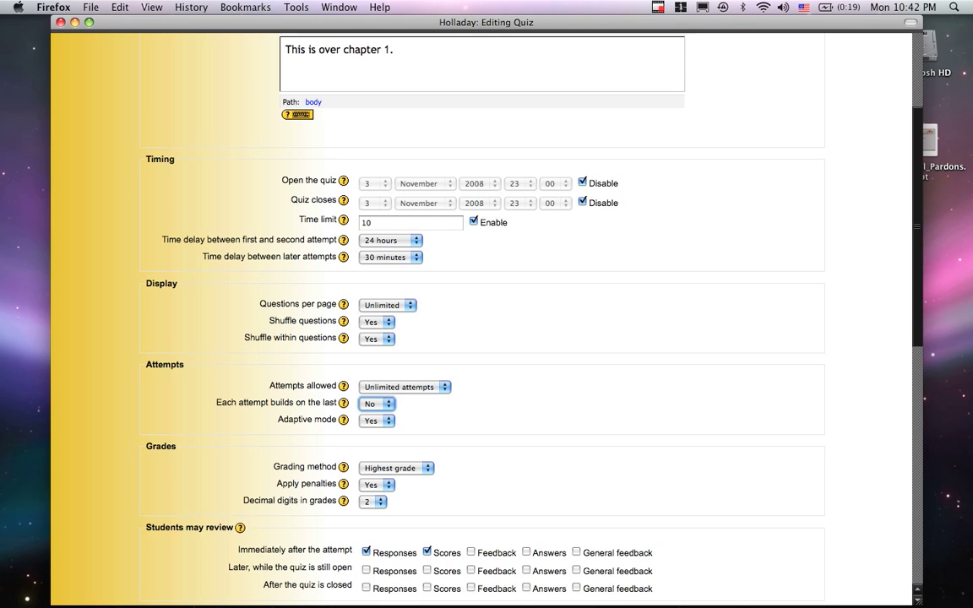
key("Tab")
key("space")
key("Up")
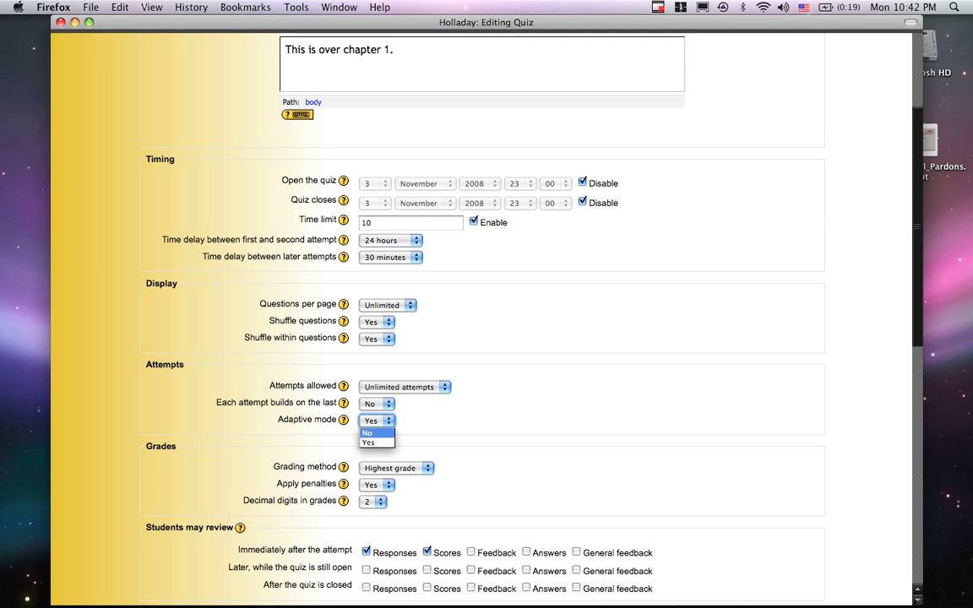
key("Return")
- Set the grading method to First attempt and keep the decimal digits in grades at 2
scroll(482, 321, "down", 1)
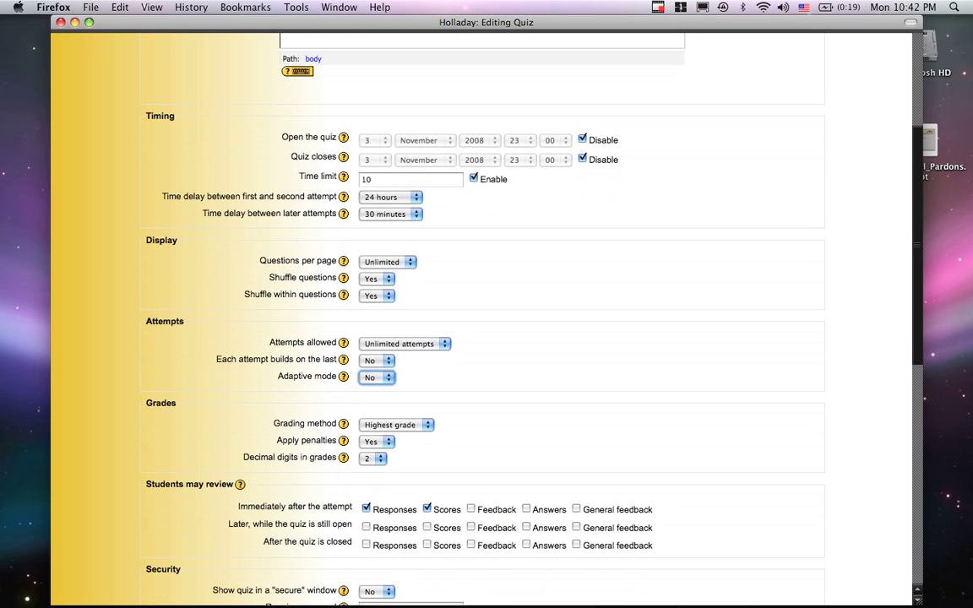
left_click(396, 424)
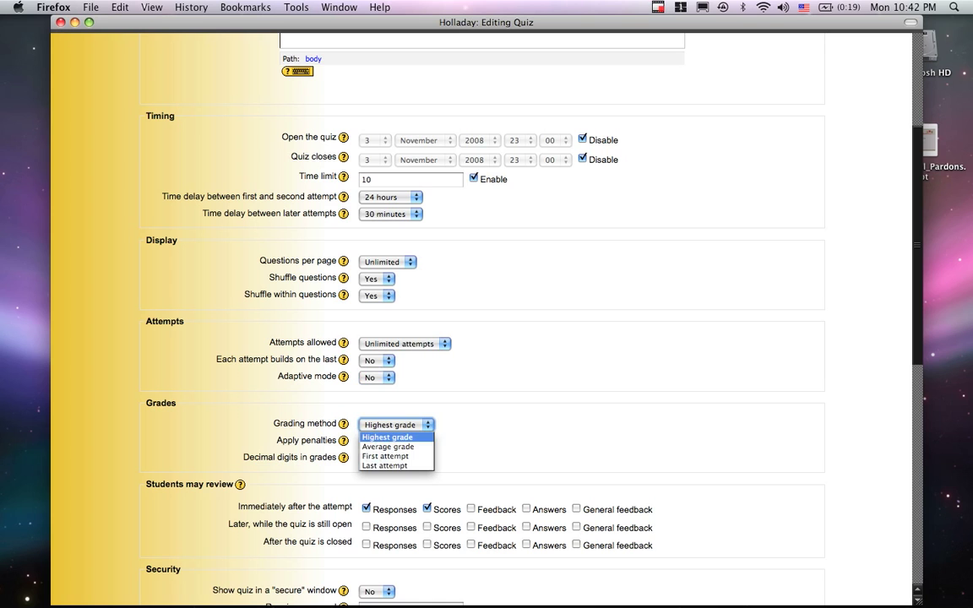
key("Down")
key("Down")
key("Return")
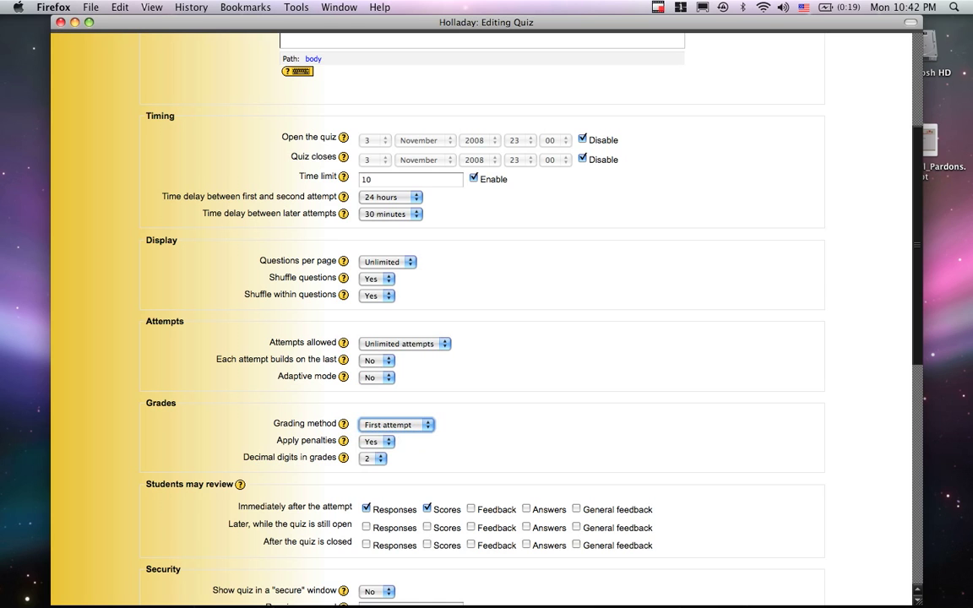
scroll(481, 321, "down", 1)
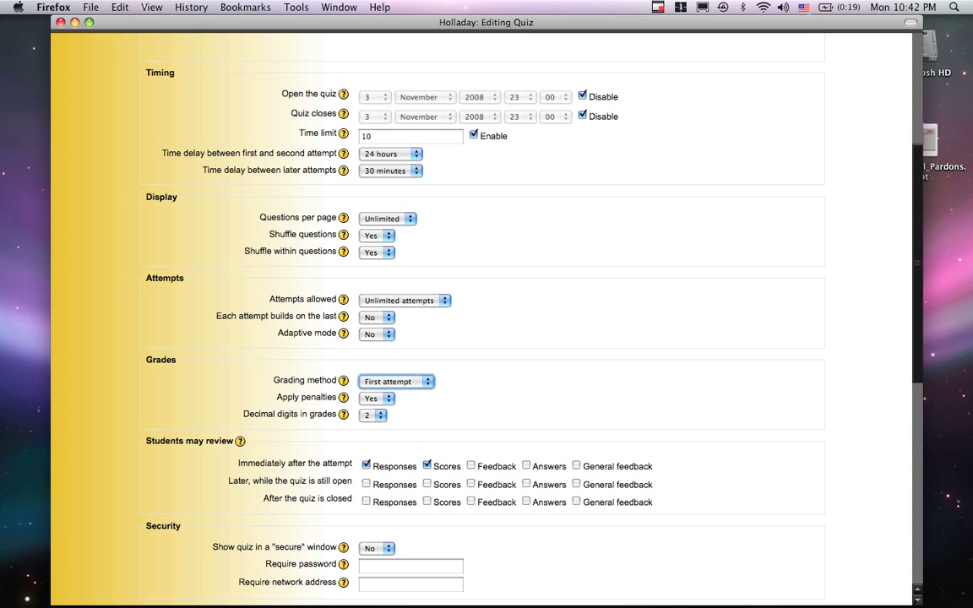
key("Tab")
key("Tab")
key("space")
key("Return")
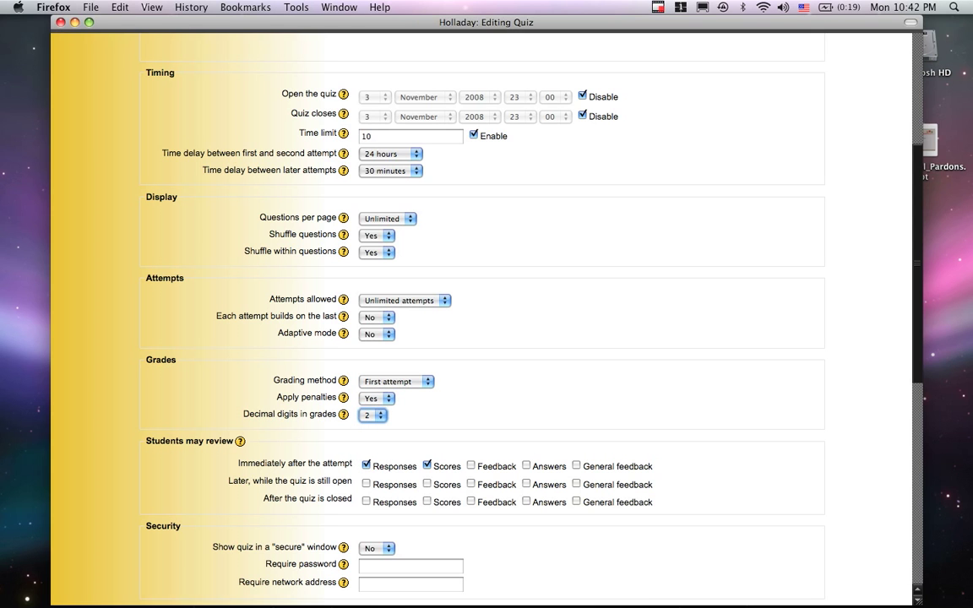
- Try enabling Answers review after the quiz is closed and immediately after the attempt, clearing each option again
scroll(481, 321, "down", 4)
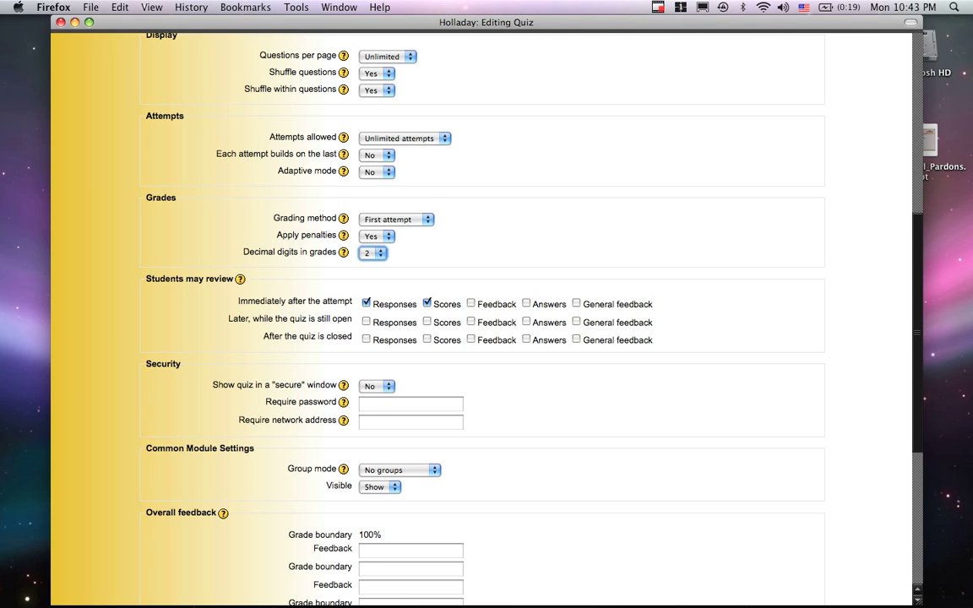
left_click(526, 337)
left_click(526, 338)
left_click(526, 302)
left_click(526, 303)
- Enter "Great Job!" as overall feedback for the 100% boundary and set the next grade boundary to 90%
scroll(481, 321, "down", 5)
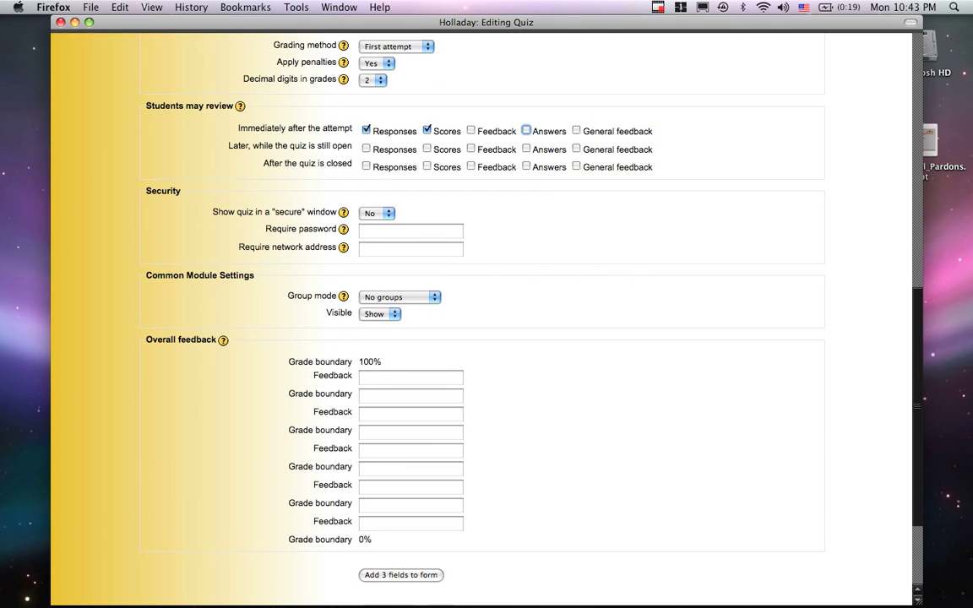
left_click(410, 377)
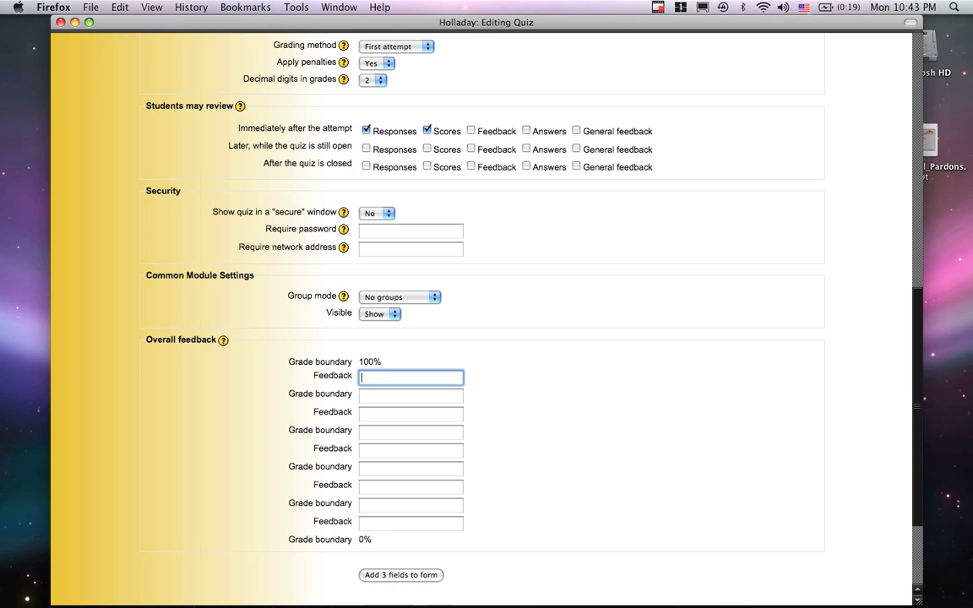
type("Great Job!")
left_click(410, 395)
type("90")
key("Down")
key("Tab")
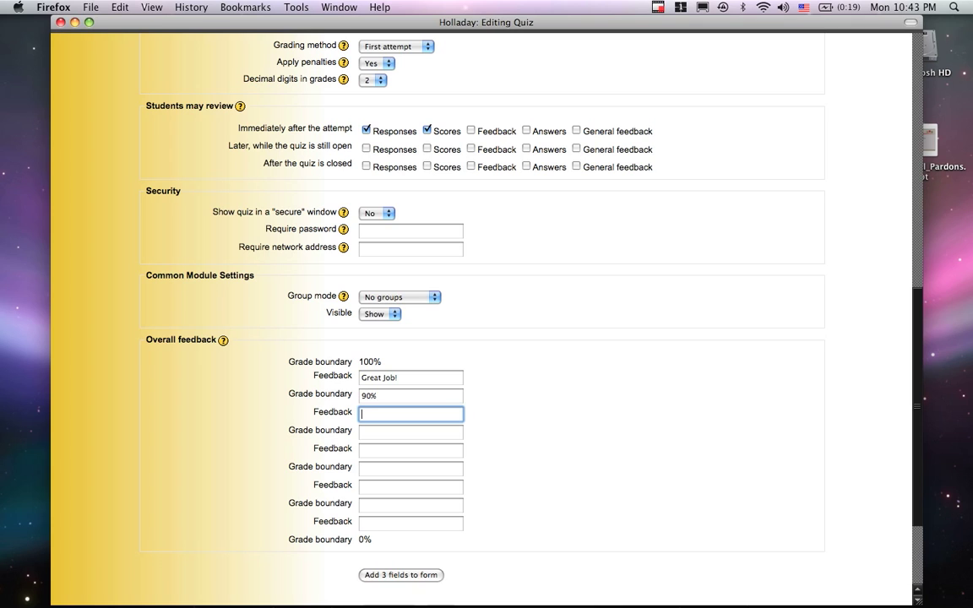
- Add the feedback "Good work!" followed by an 80% grade boundary, and "You Have Passed!" followed by a 70% boundary
type("Good work!")
key("Tab")
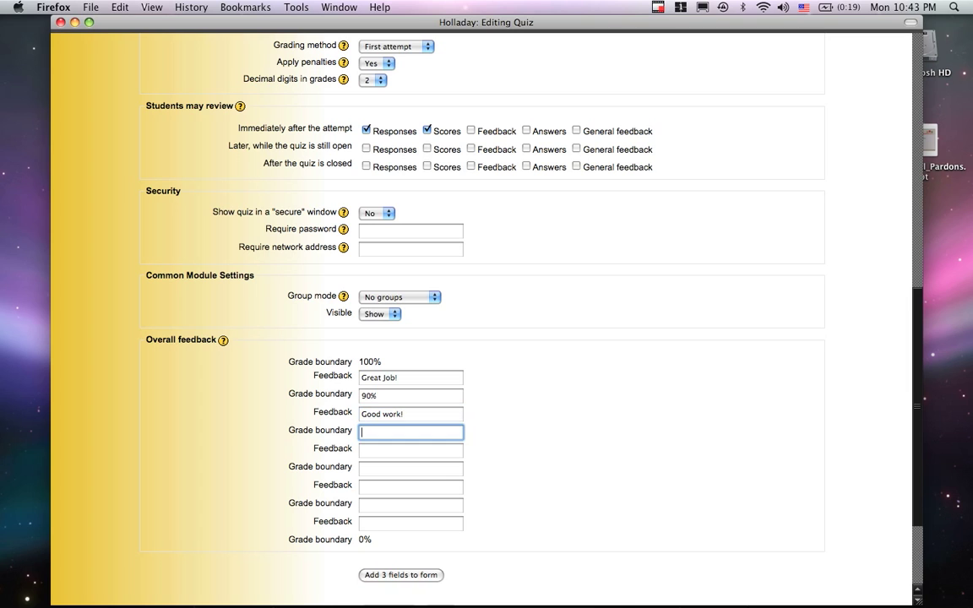
type("80%")
key("Tab")
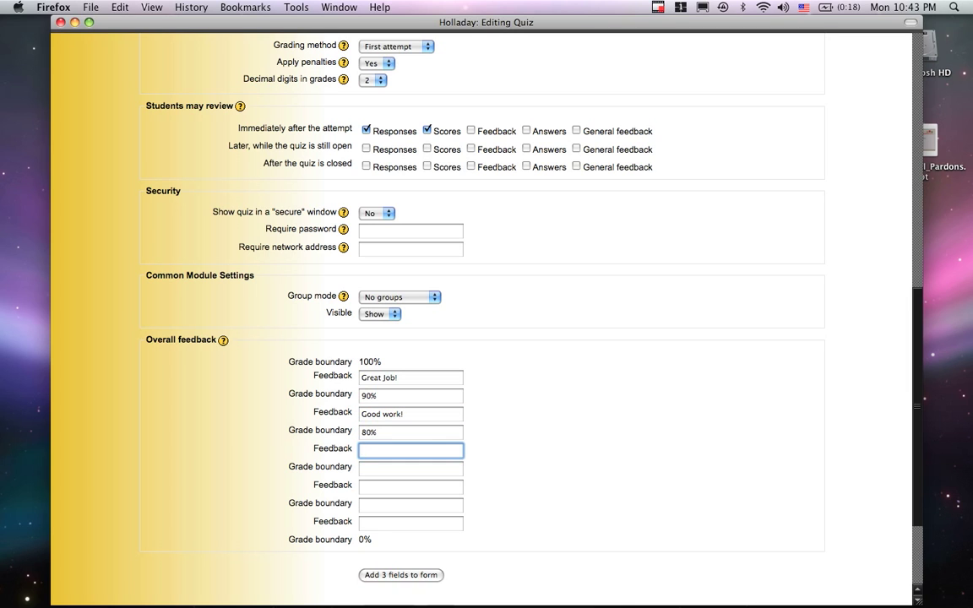
type("You Have Passed!")
left_click(410, 469)
type("7")
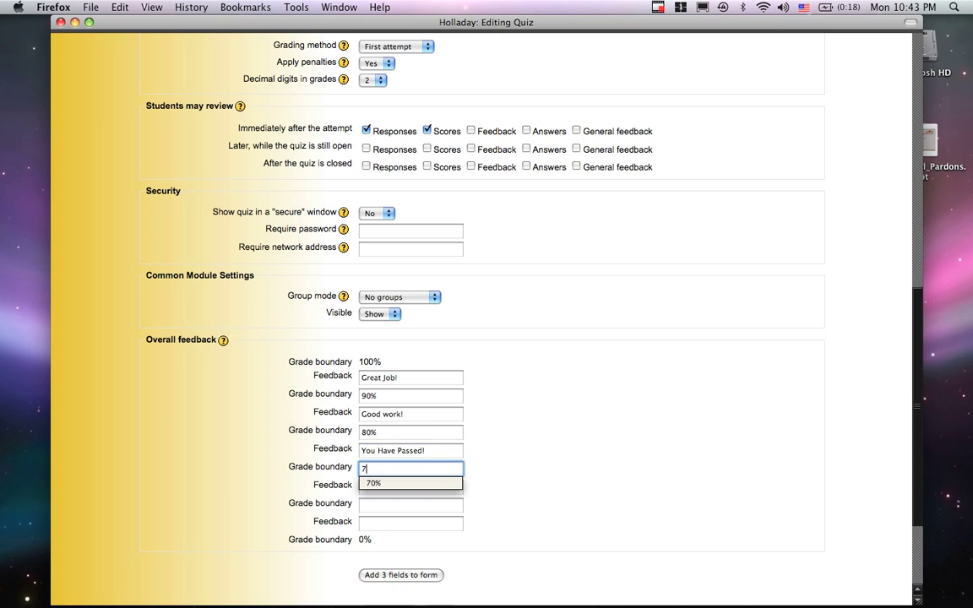
key("Down")
key("Tab")
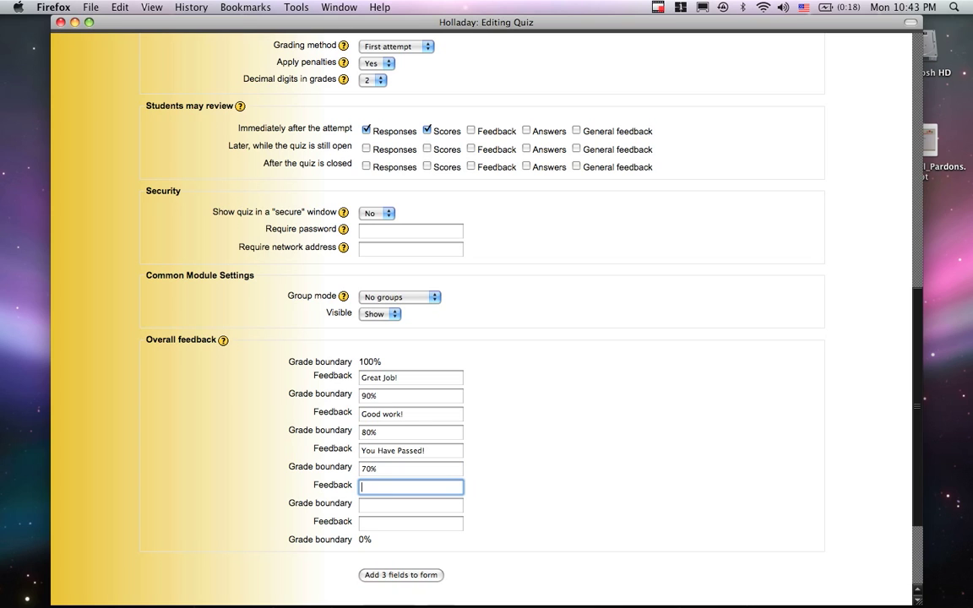
- Enter the feedback "You must retake this quiz." followed by a 69% grade boundary, and save the quiz settings
type("You must t")
type("etake this quiz.")
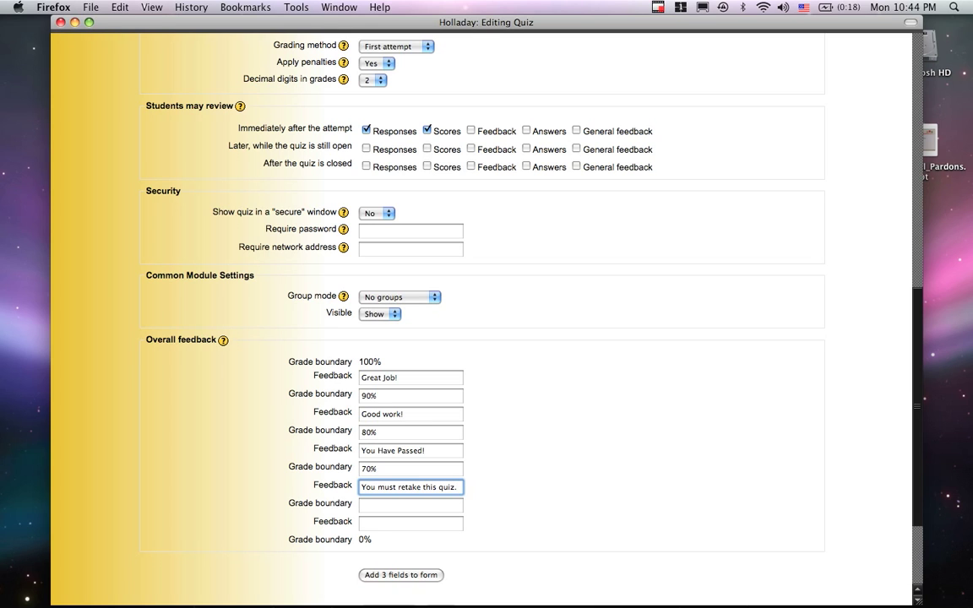
key("Tab")
type("69")
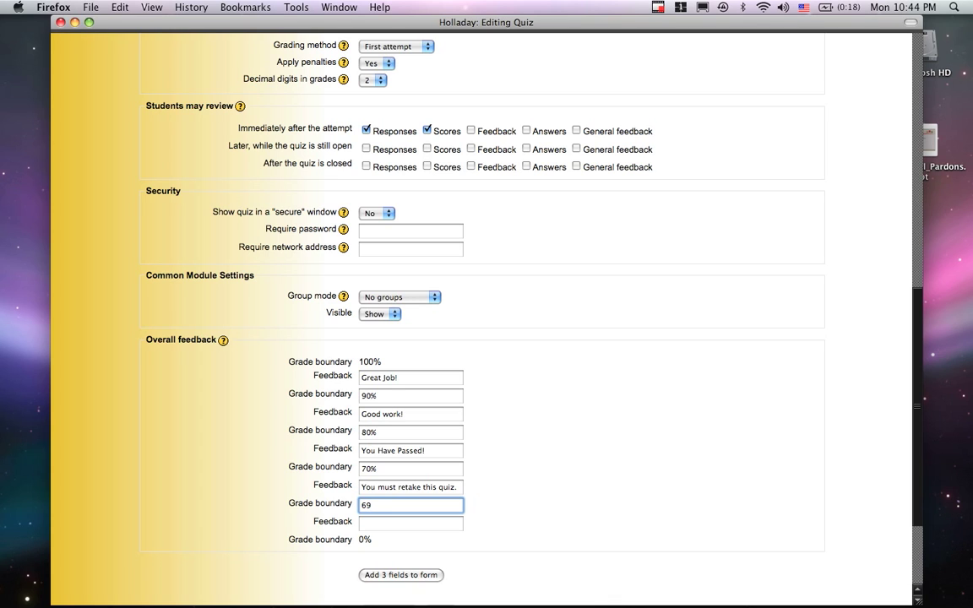
type("%")
scroll(482, 304, "down", 5)
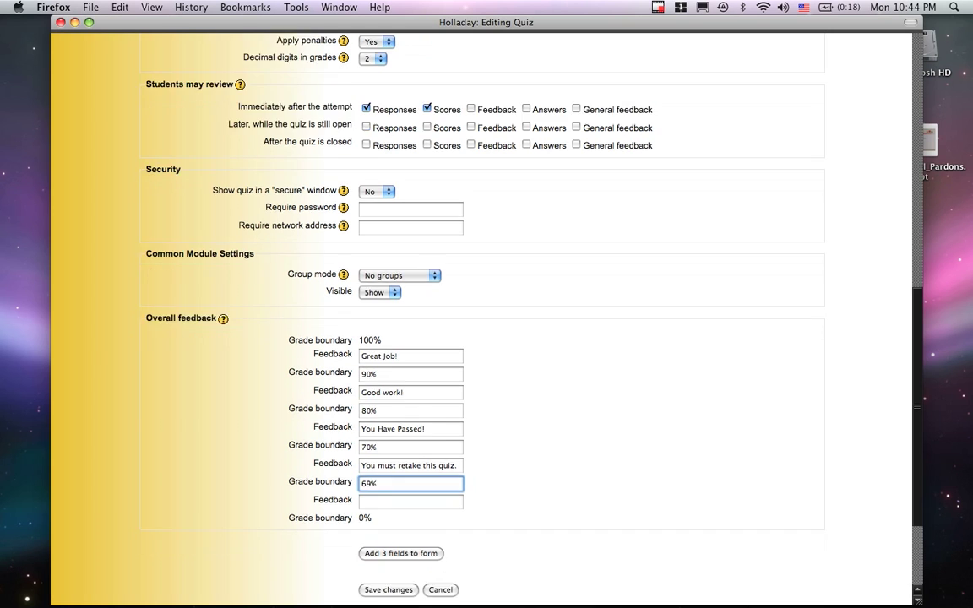
left_click(387, 476)
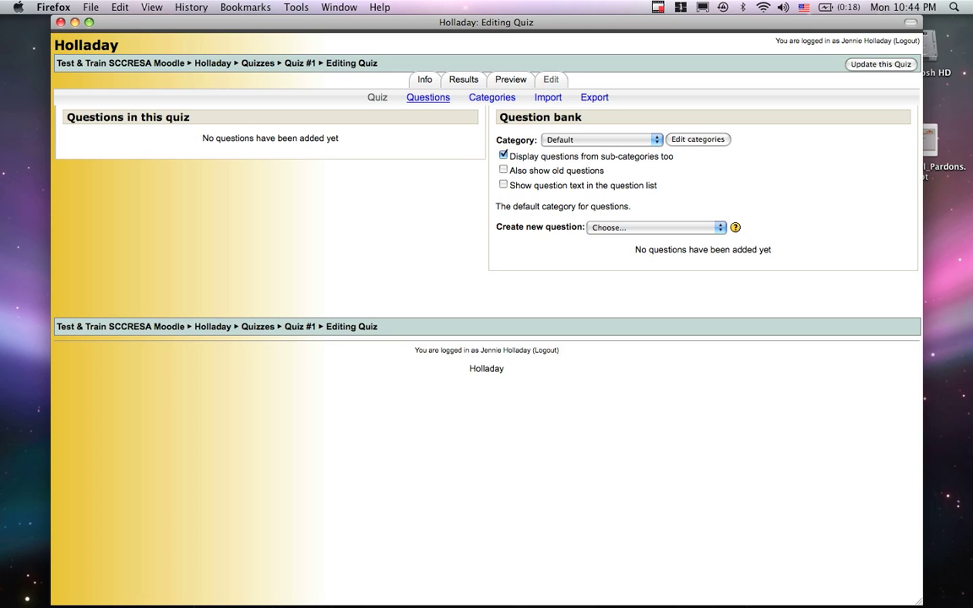
- Create a new Short Answer question in the question bank and name it "President"
left_click(428, 97)
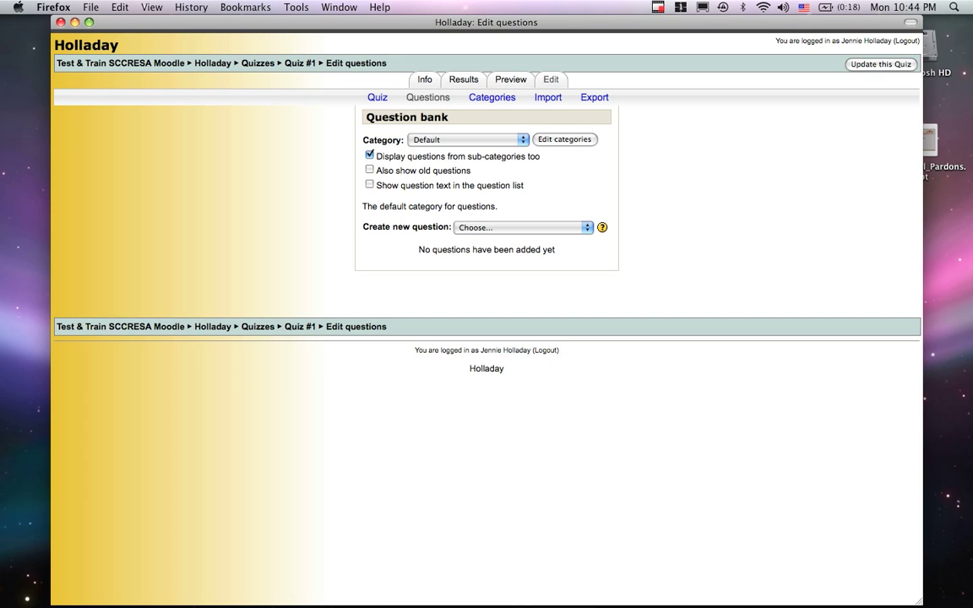
left_click(522, 227)
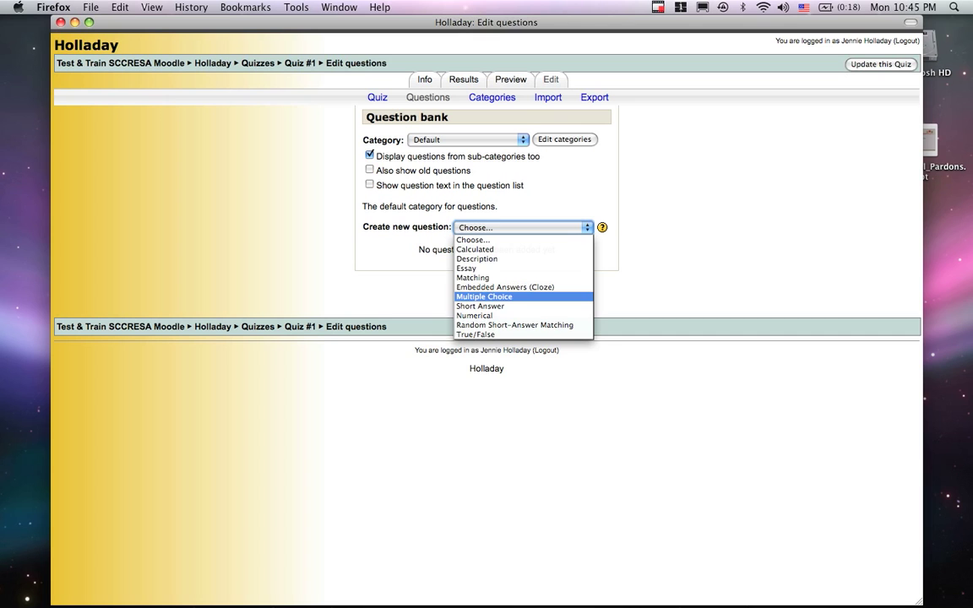
left_click(480, 306)
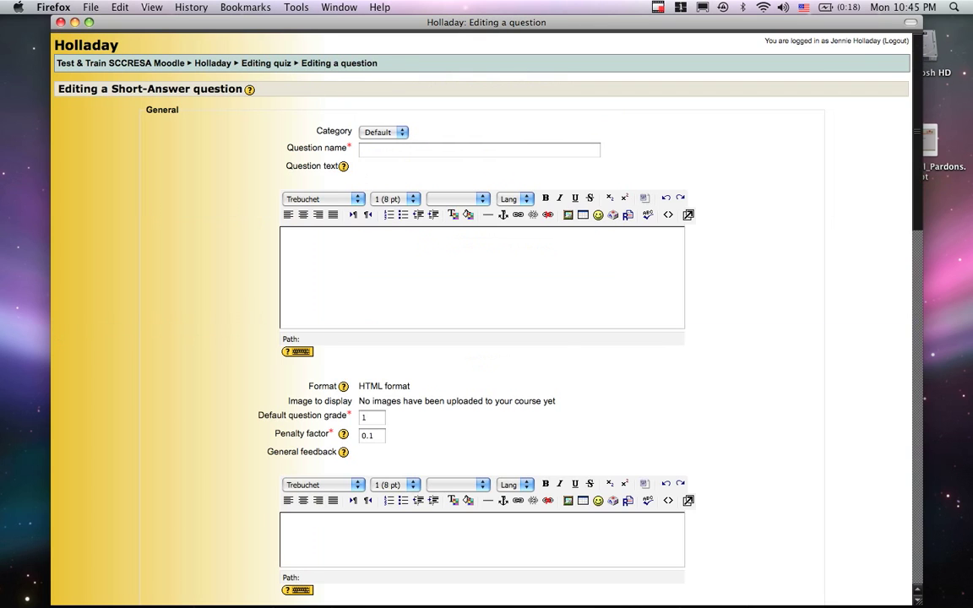
left_click(363, 149)
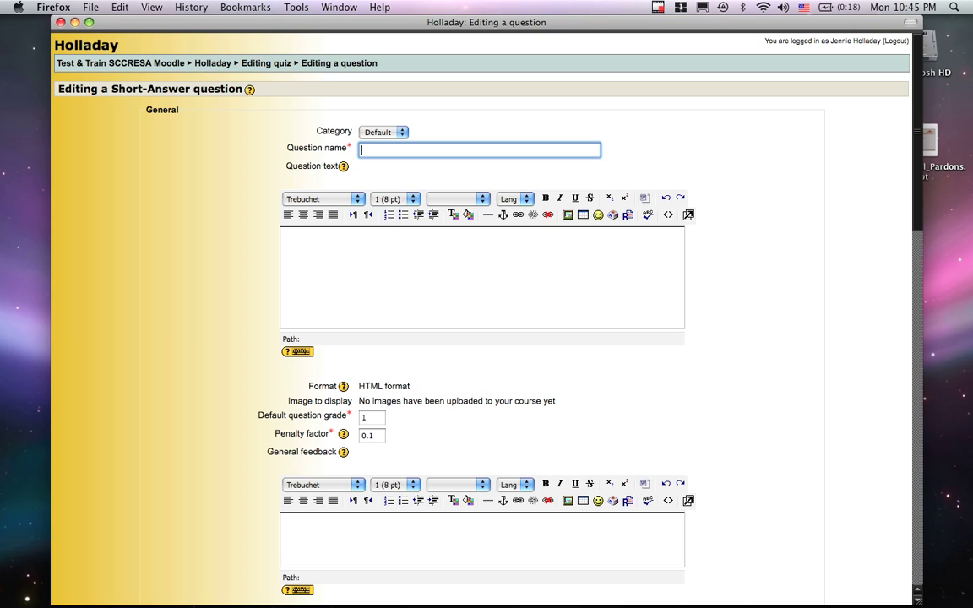
type("Presd")
key("BackSpace")
type("ident")
key("Escape")
- Enter "Who is our current president?" as the question text
left_click(286, 239)
type("Who ")
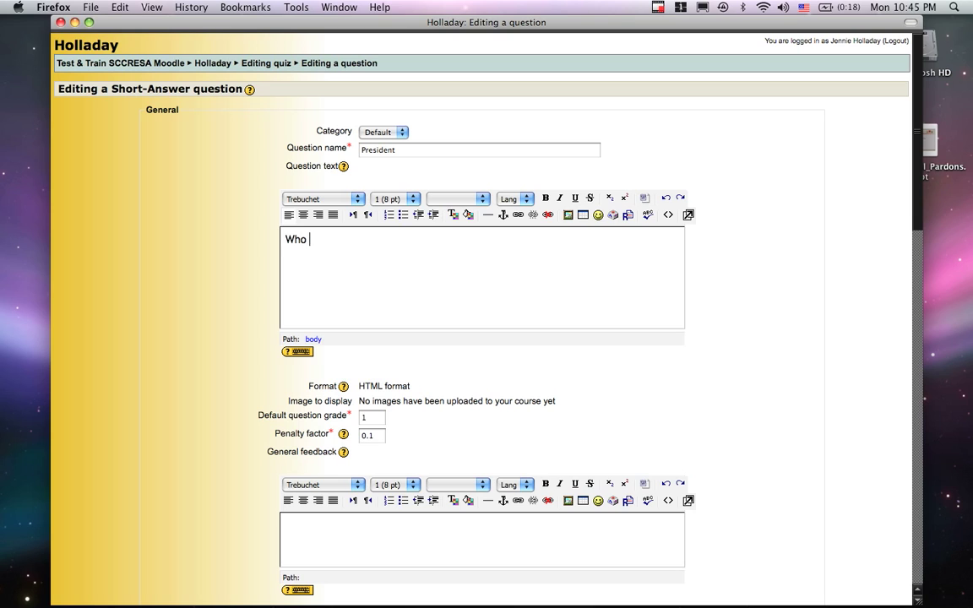
type("is our current presid")
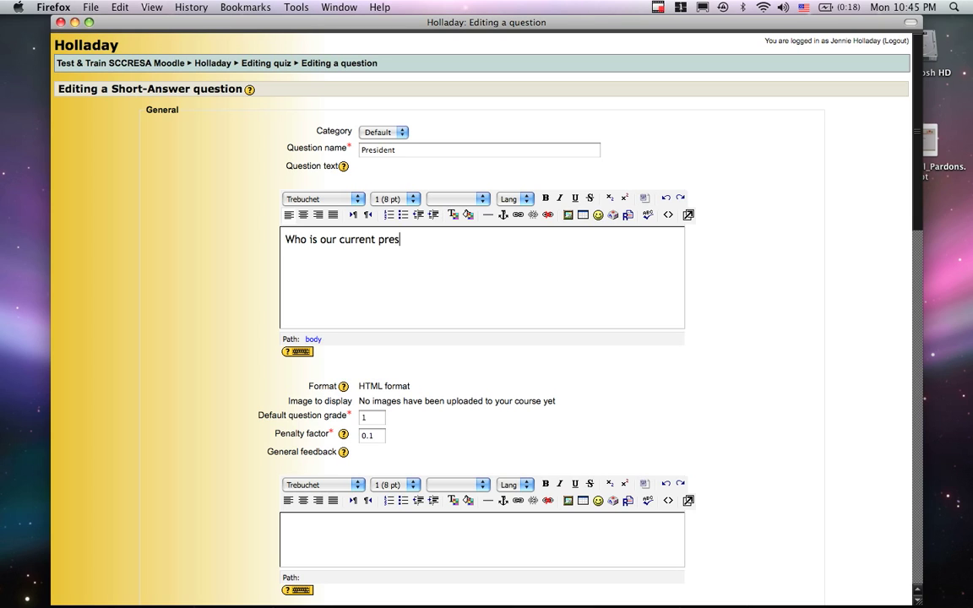
key("BackSpace")
type("ident?")
- Keep case sensitivity at "No, case is unimportant" and enter "George W. Bush" as Answer 1 with a 100% grade
scroll(481, 337, "down", 5)
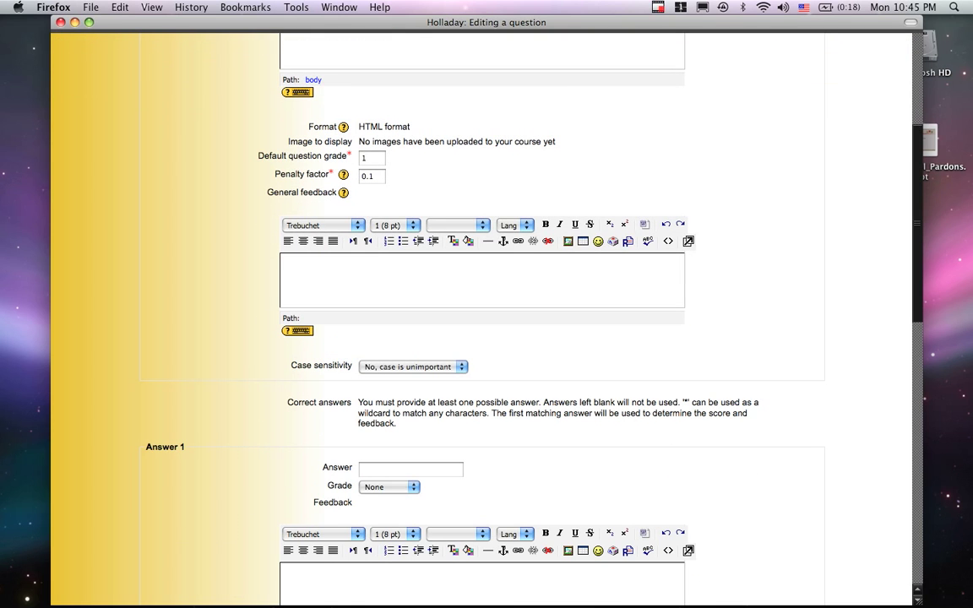
scroll(482, 338, "down", 3)
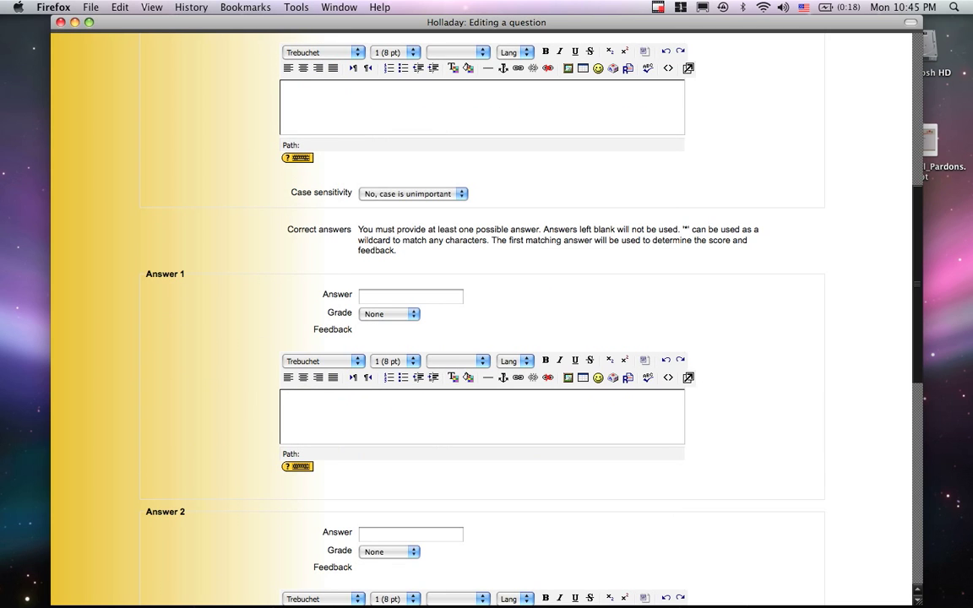
left_click(412, 193)
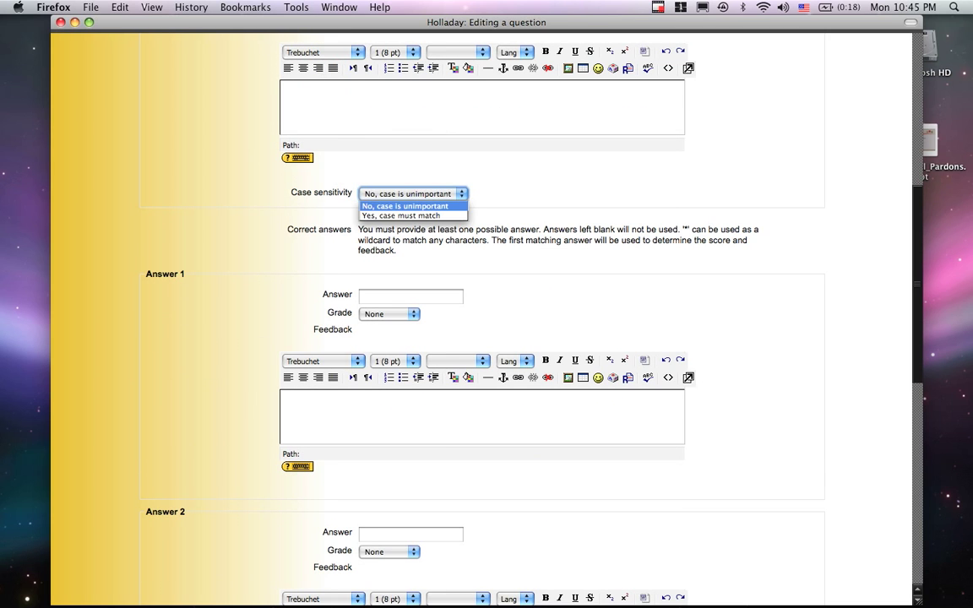
key("Escape")
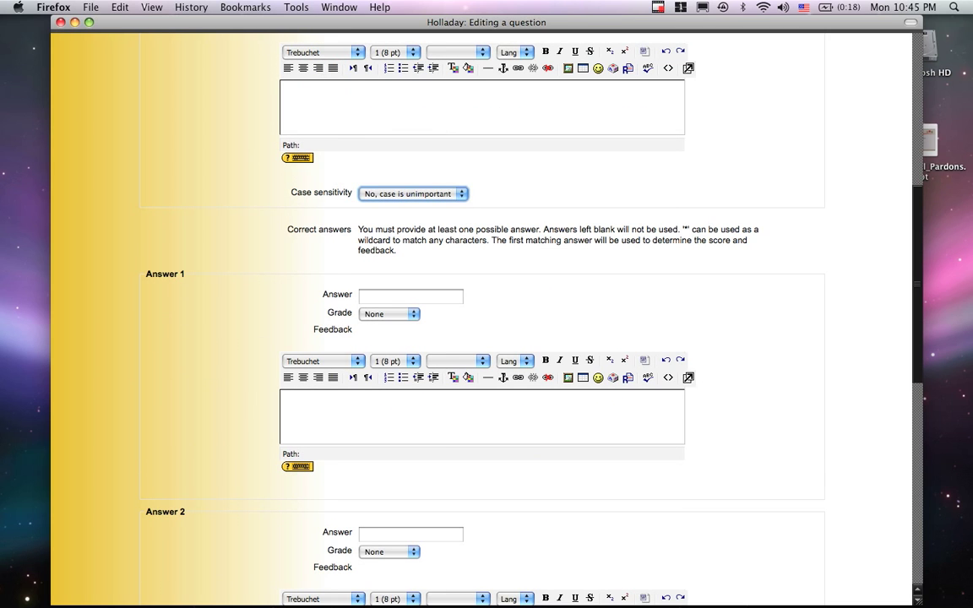
left_click(410, 296)
type("Ca")
key("BackSpace")
type("eorge W. Bush")
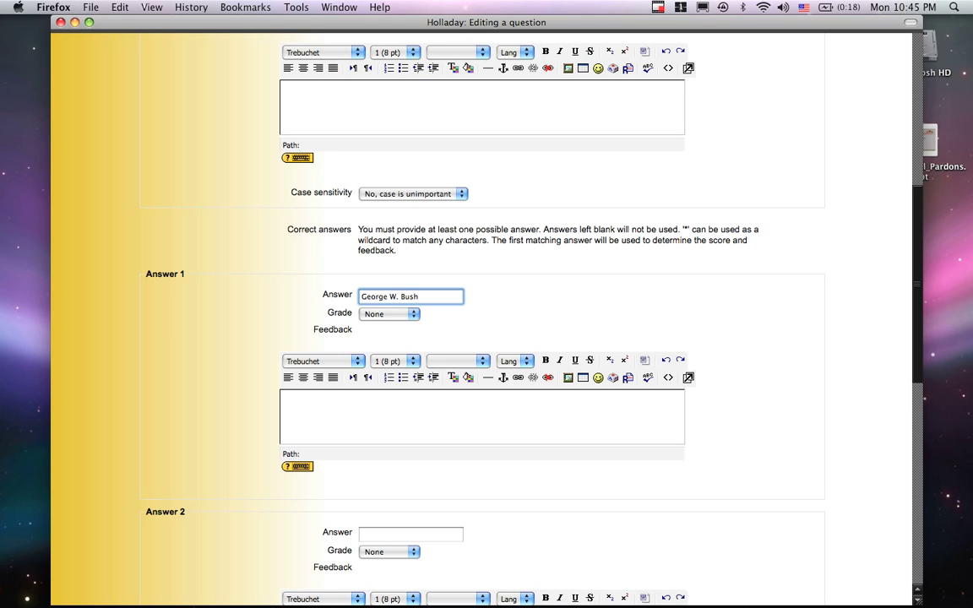
left_click(388, 314)
left_click(388, 326)
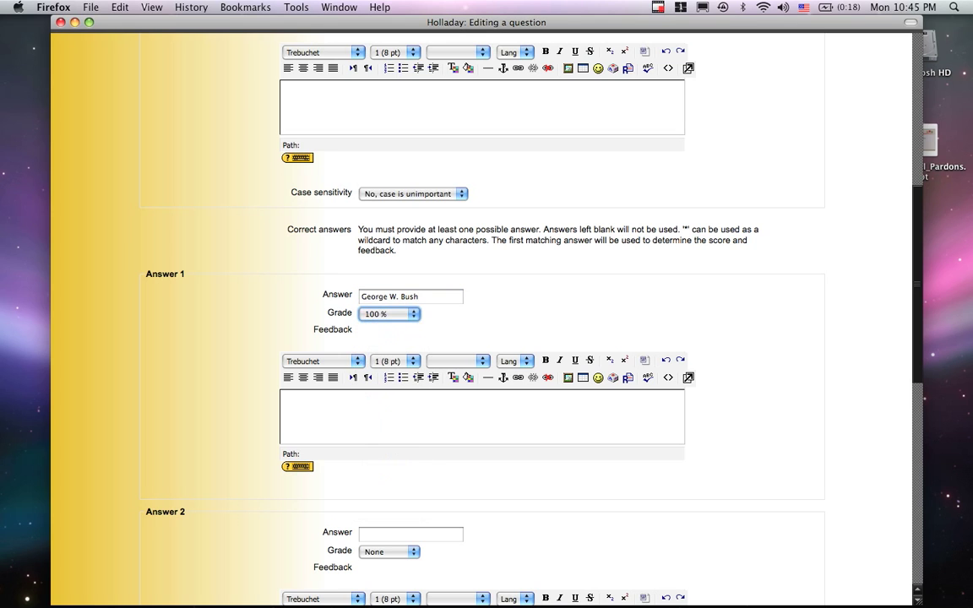
- Enter "George W Bush" as Answer 2 with a 100% grade and save the short-answer question
left_click(411, 533)
type("Geo")
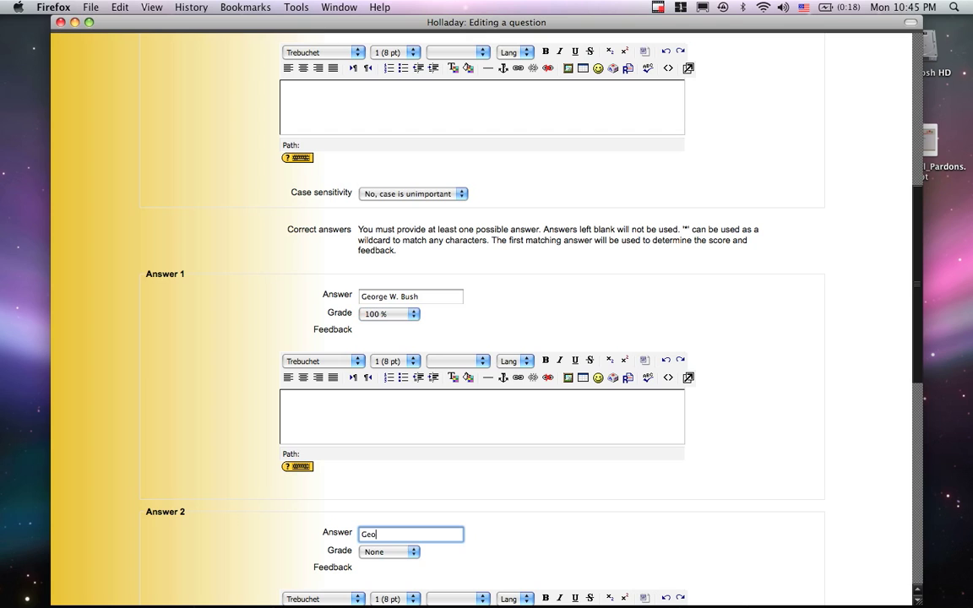
type("rge W M")
key("BackSpace")
type("Bush")
left_click(388, 551)
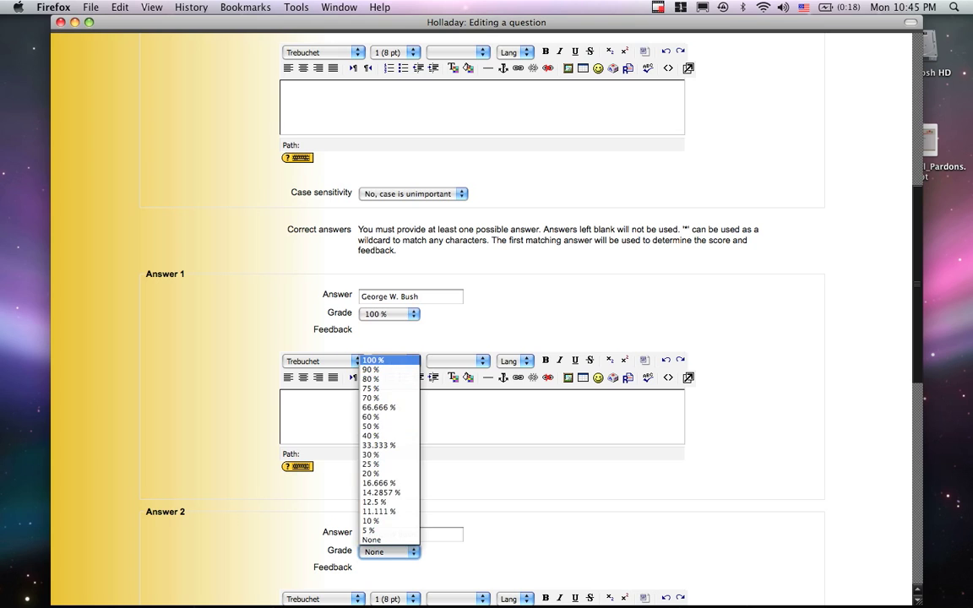
key("Return")
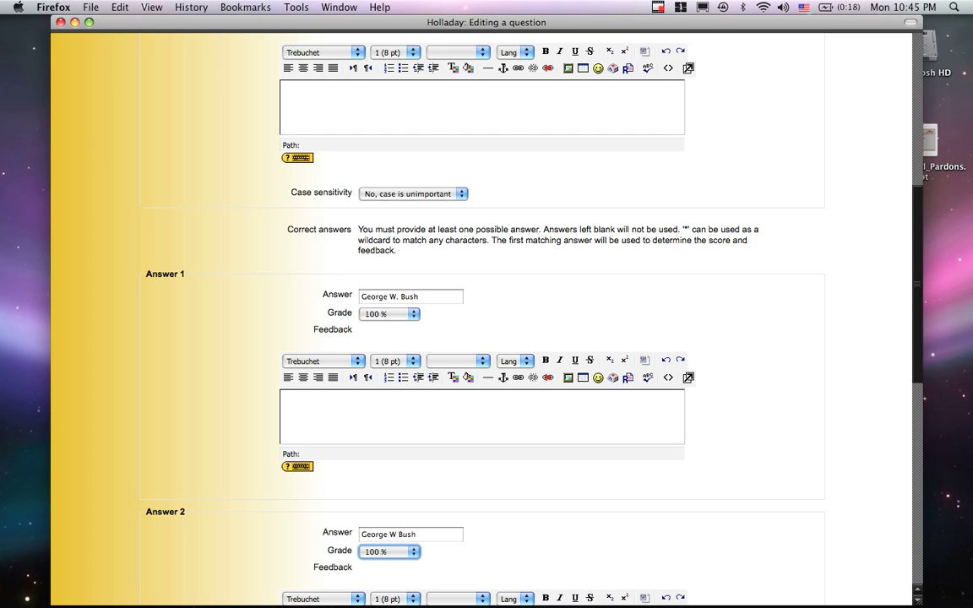
scroll(481, 320, "down", 3)
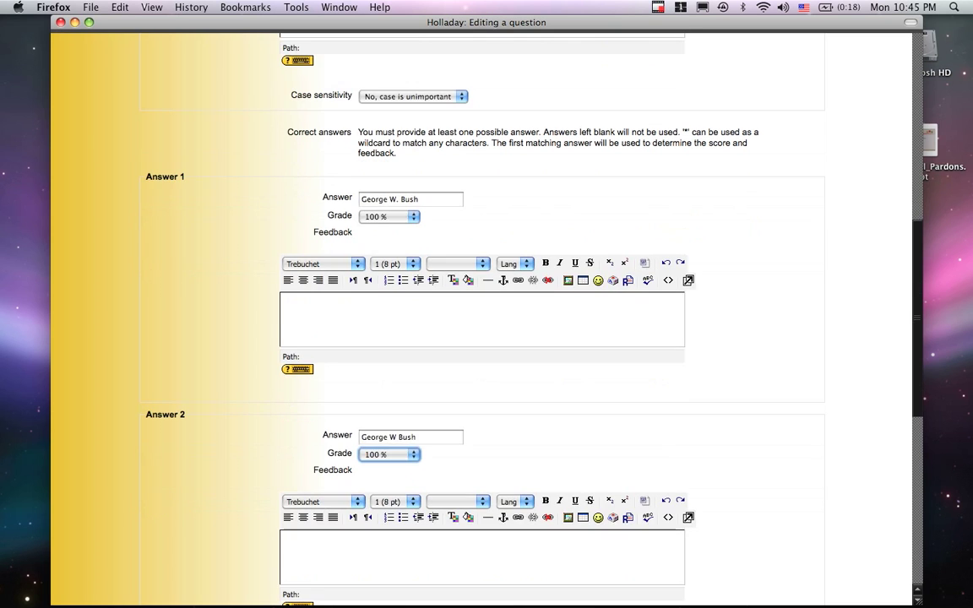
scroll(481, 321, "down", 8)
scroll(481, 321, "down", 5)
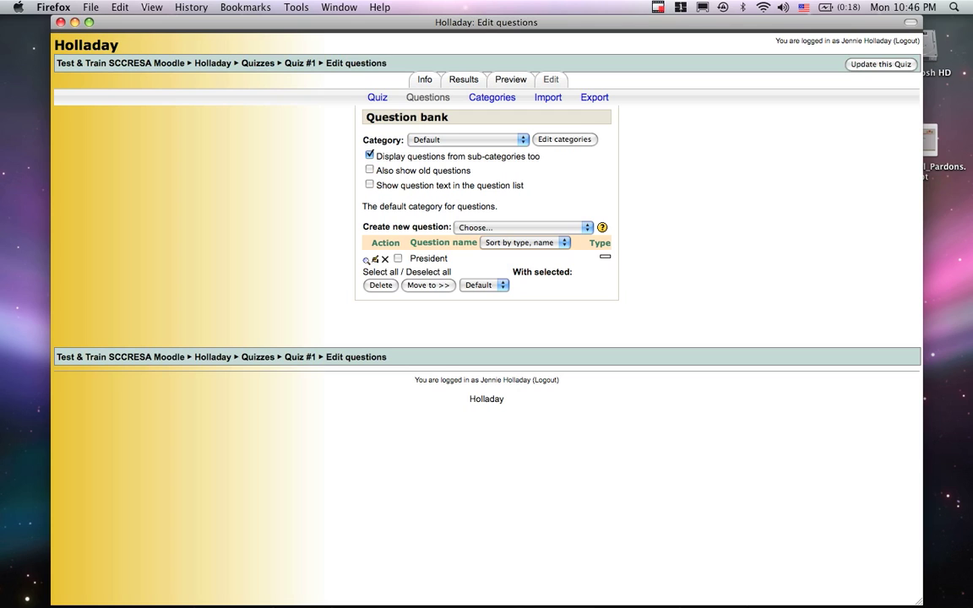
- Start a new Essay question in the default category of the question bank
left_click(522, 227)
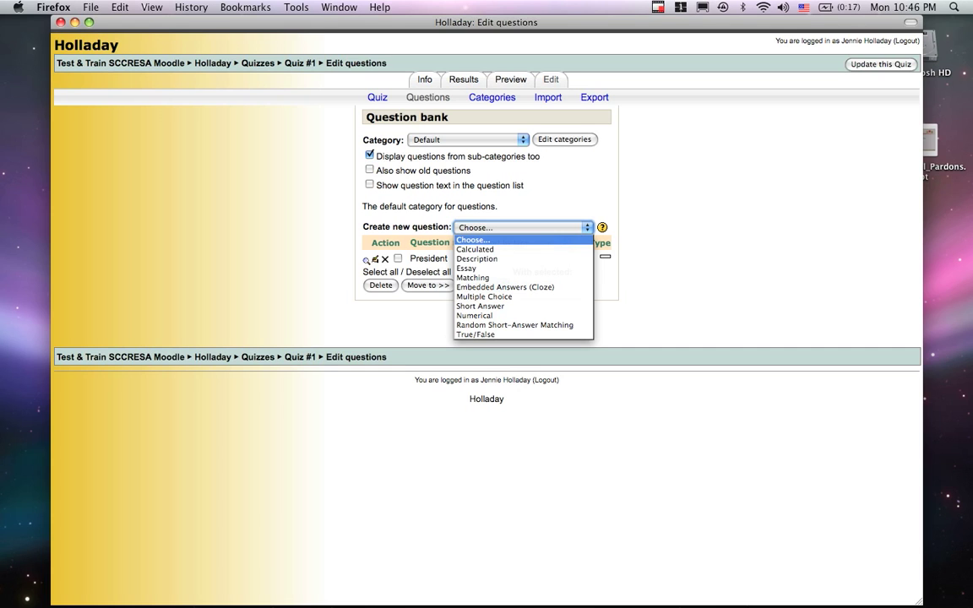
key("Down")
key("Down")
key("Down")
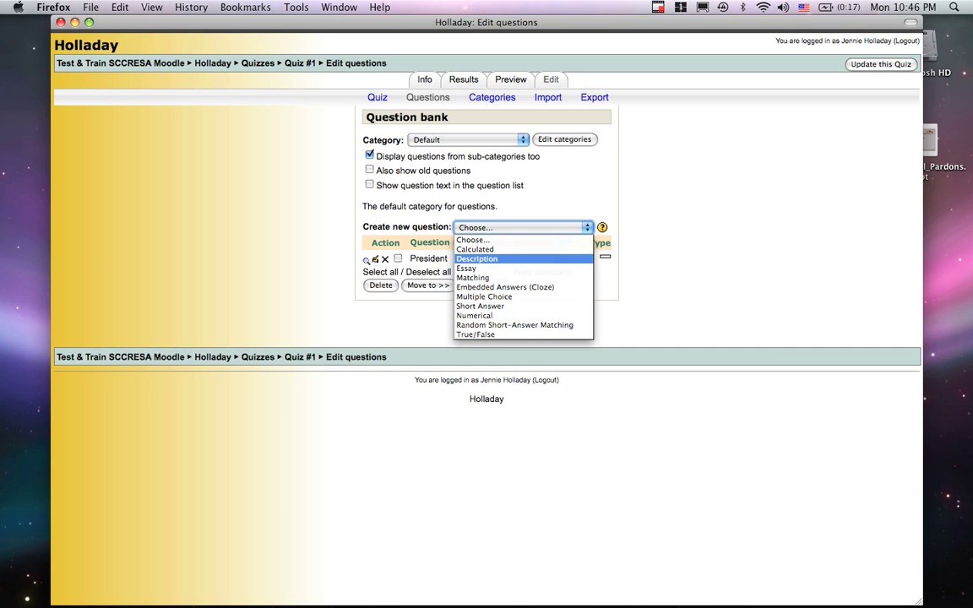
key("Return")
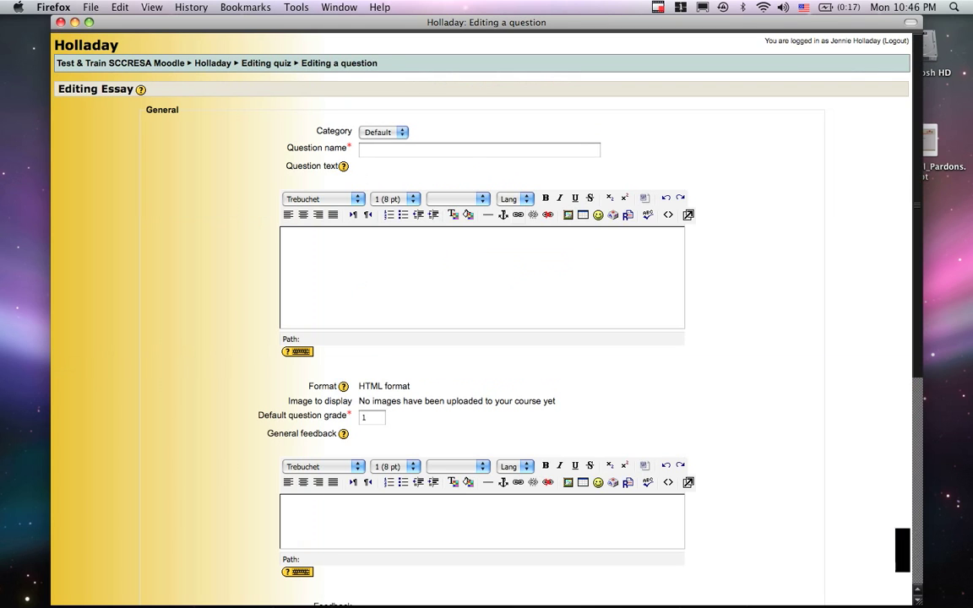
- Name the essay question "Presidential Poll"
type("Essay")
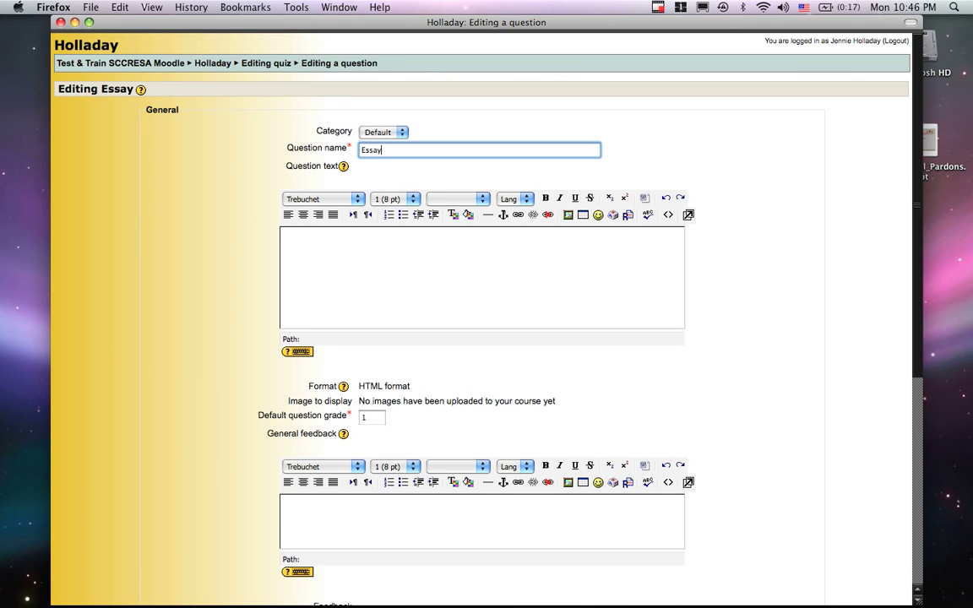
key("BackSpace")
key("BackSpace")
key("BackSpace")
key("BackSpace")
key("BackSpace")
key("BackSpace")
type("Do")
key("BackSpace")
key("BackSpace")
type("Preside")
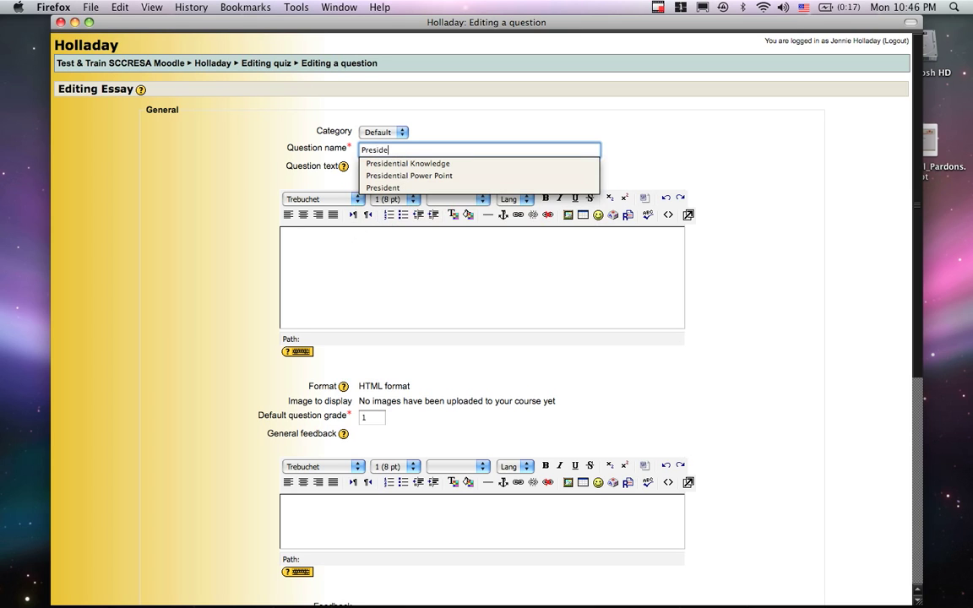
type("ntial Pol")
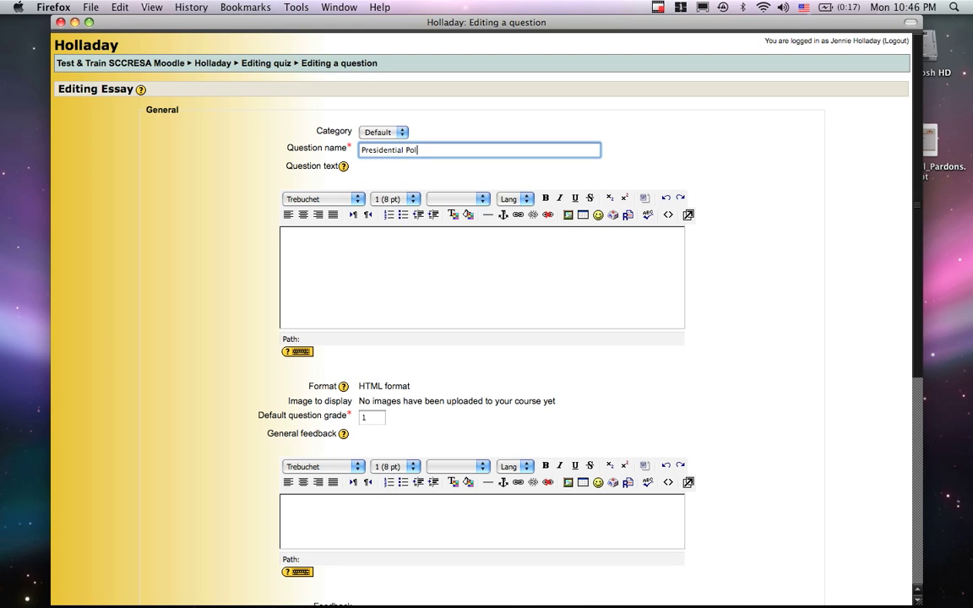
type("l")
- Enter "Do you think President Bush has done a good job in office?" as the essay question's text
key("Tab")
type("Do you think ")
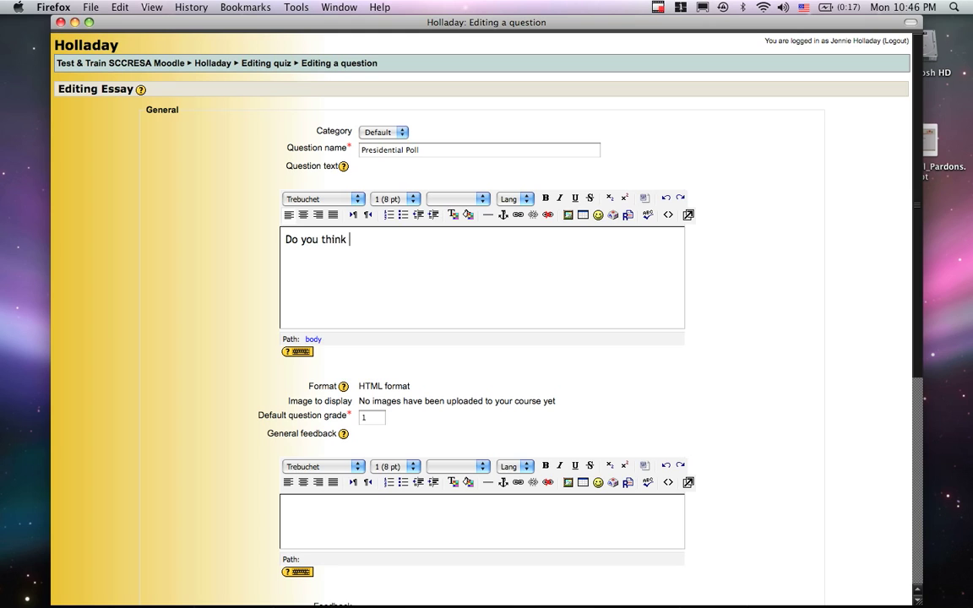
type("President Bush has done ")
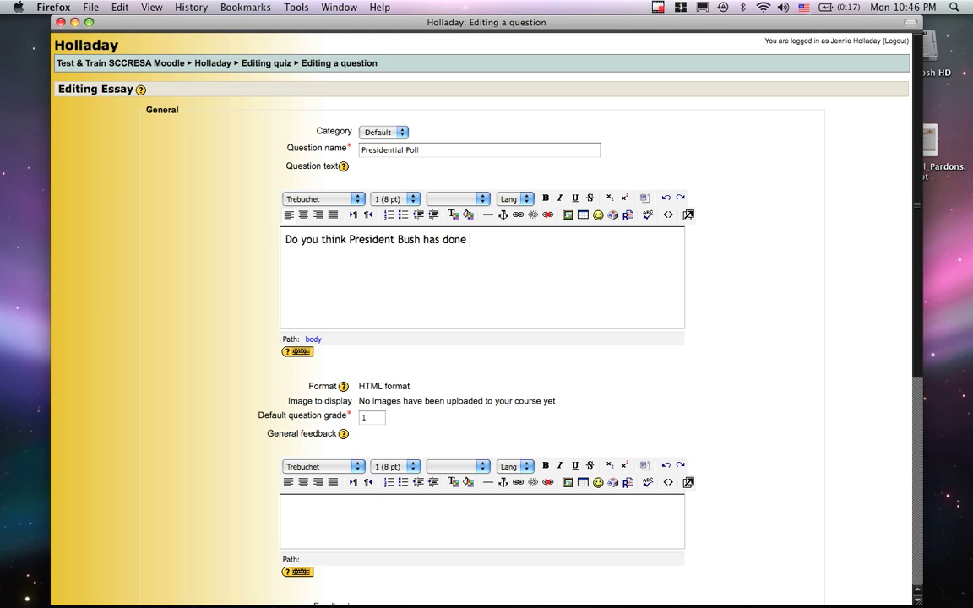
type("a good job in office.")
key("BackSpace")
type("?")
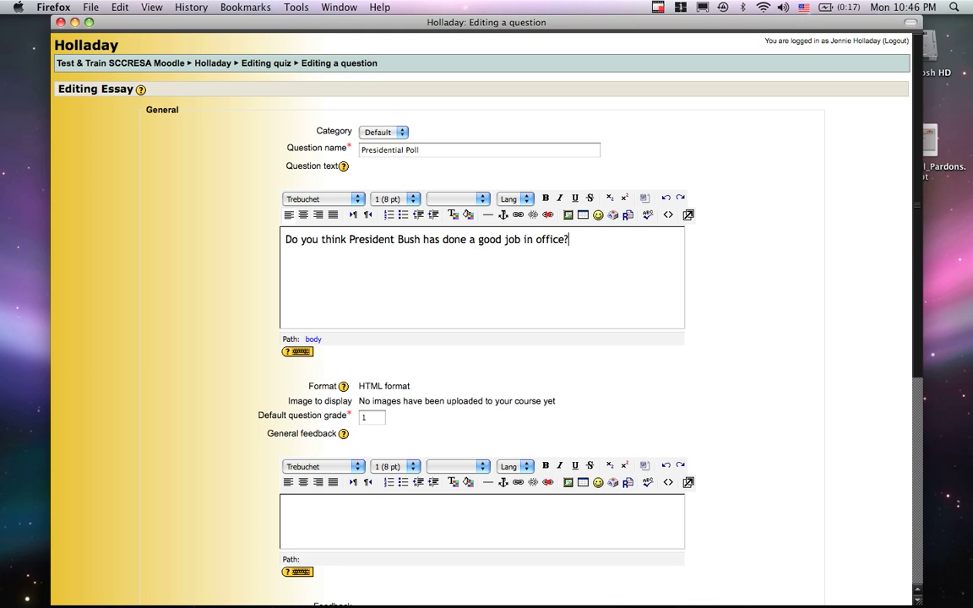
- Set the default question grade to 5, add the general feedback "Your instructor will review your answer.", and save the essay question
key("Tab")
key("BackSpace")
type("5")
scroll(482, 319, "down", 3)
left_click(288, 402)
type("Your instr")
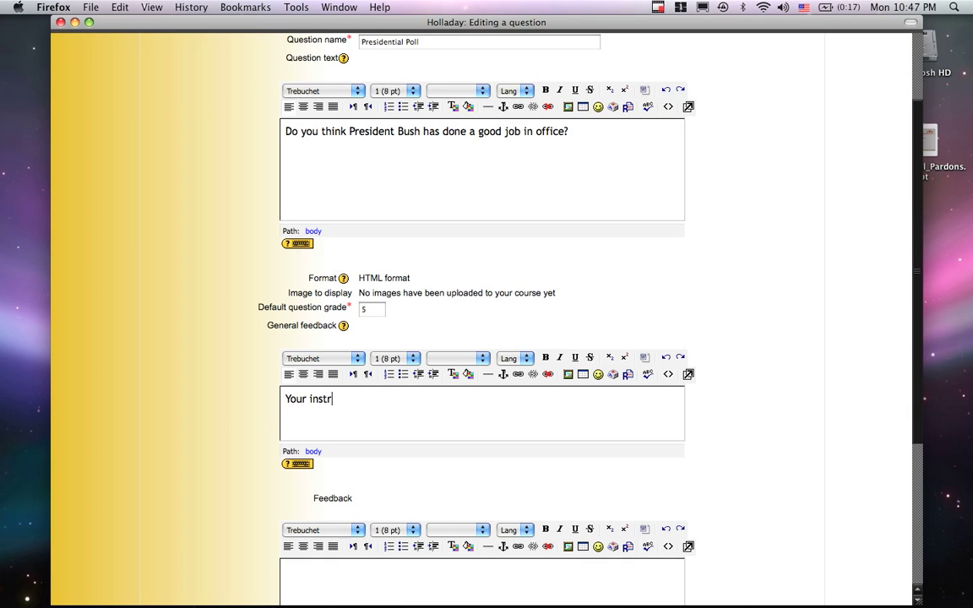
type("uctor will review you")
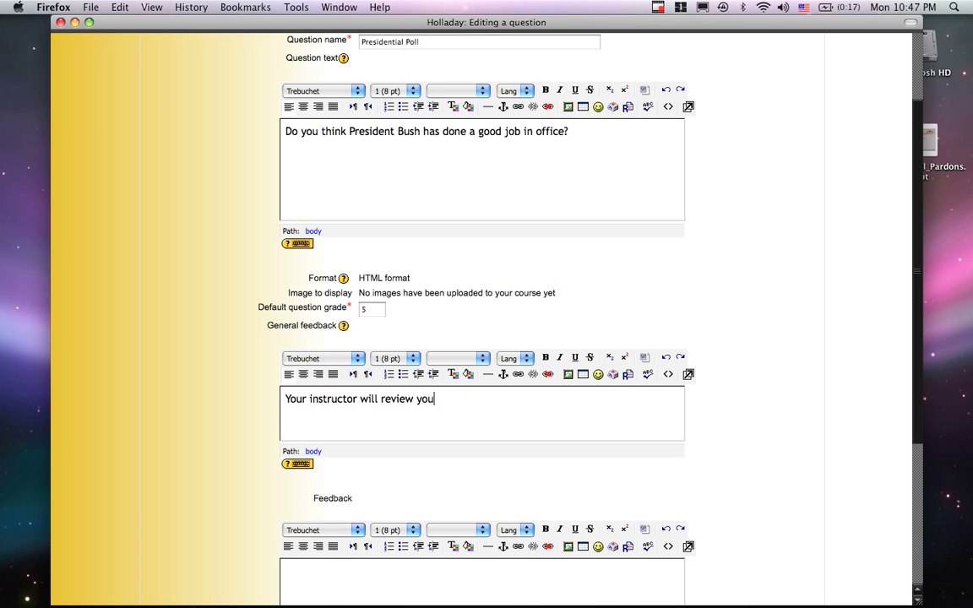
type("r answer.")
scroll(481, 321, "down", 5)
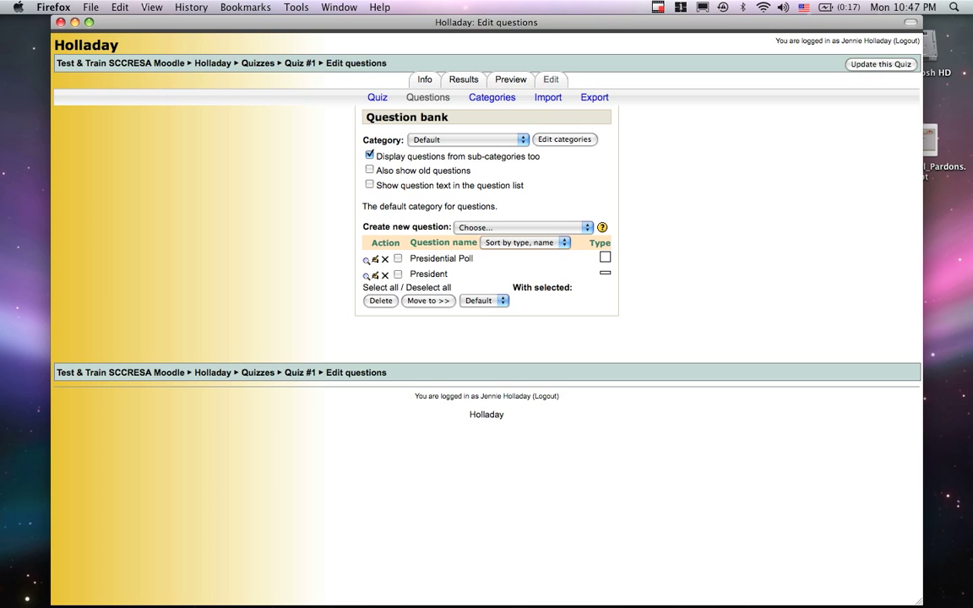
- Add the Presidential Poll and President questions from the question bank to Quiz #1
left_click(378, 97)
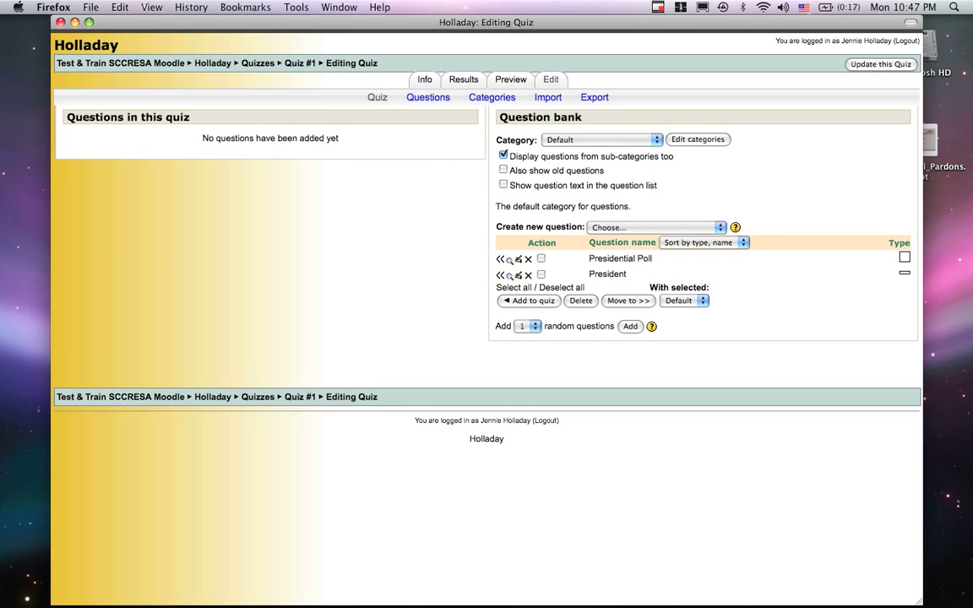
left_click(541, 258)
left_click(542, 273)
left_click(528, 301)
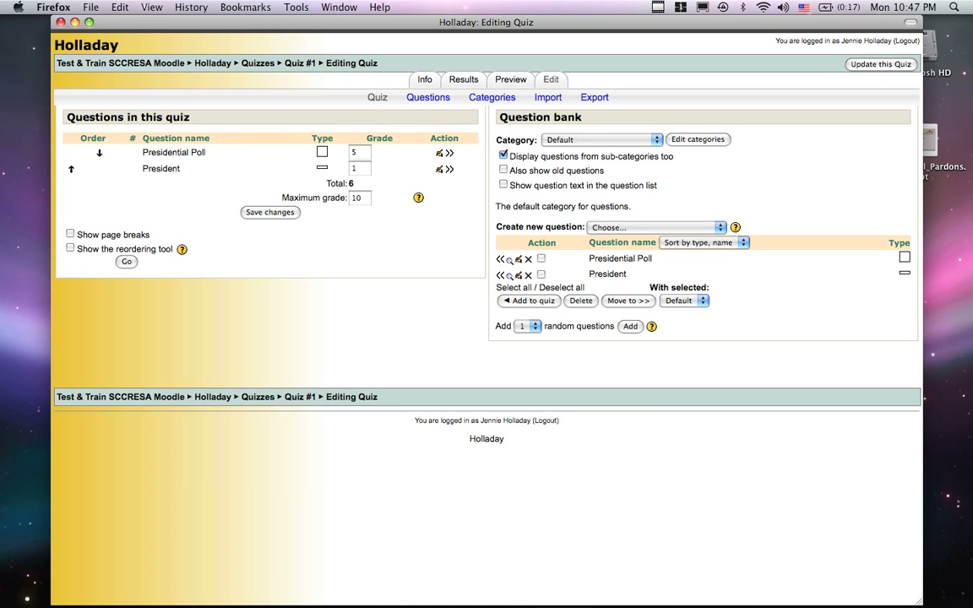
- Preview the questions of Quiz #1 and return through its info page to the course's weekly outline
left_click(510, 80)
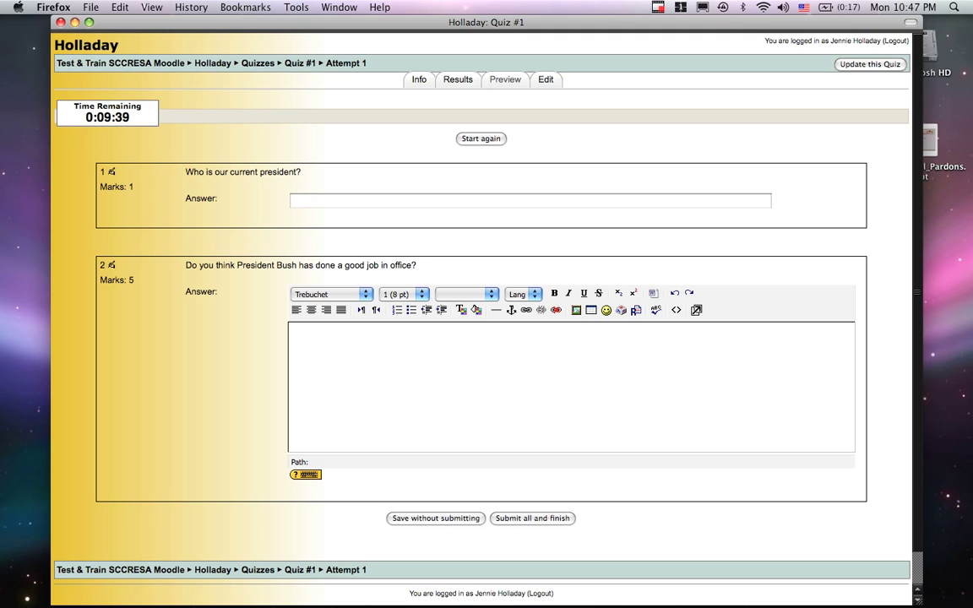
left_click(419, 78)
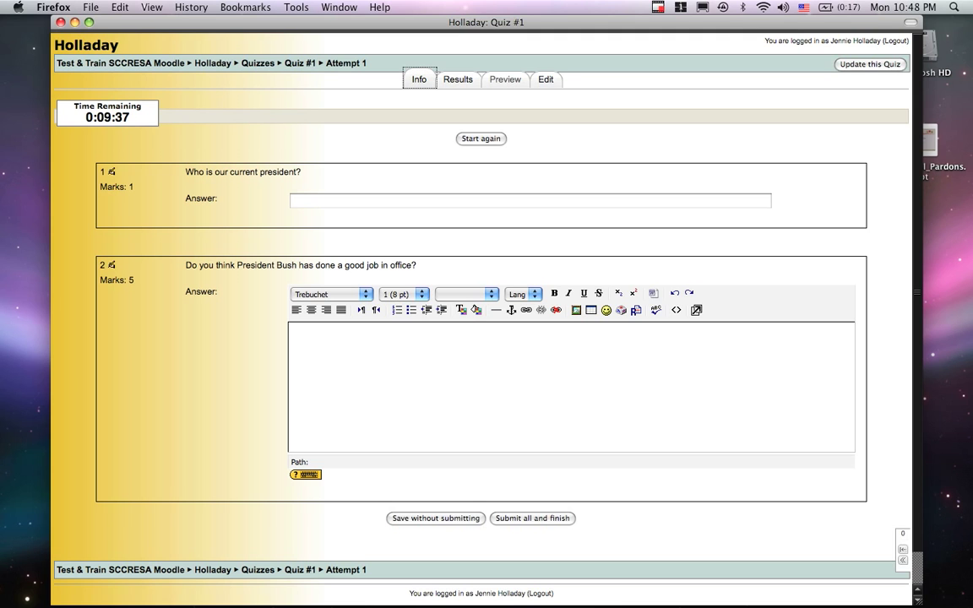
key("Return")
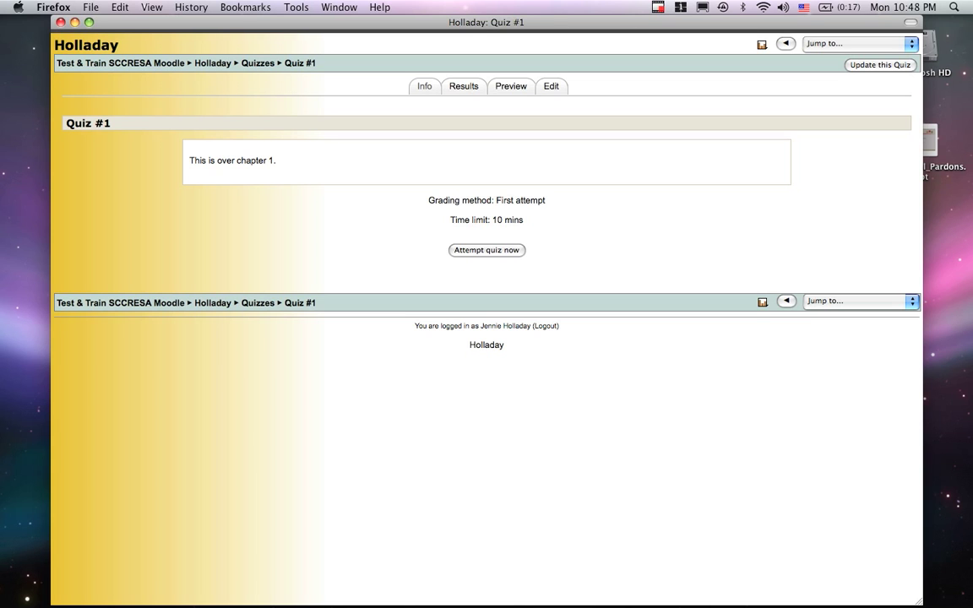
key("Tab")
key("Return")
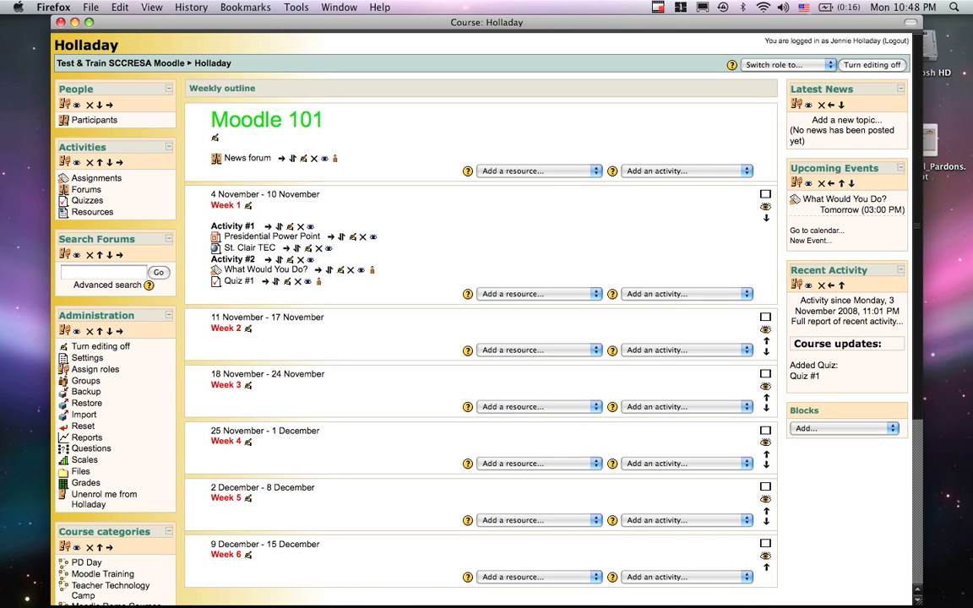
- Add a label with the bold text "Activity #3" to Week 1 and save it
left_click(538, 293)
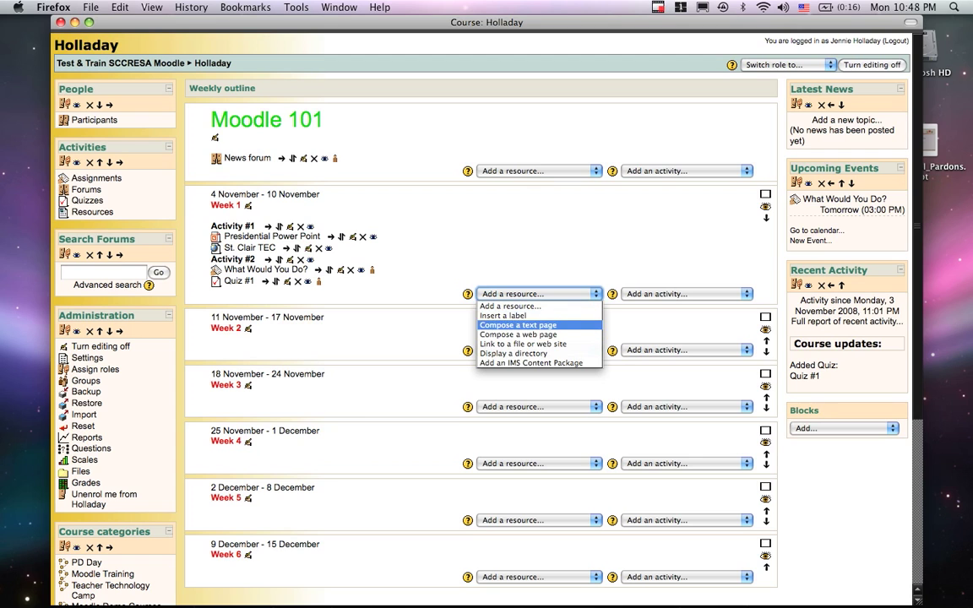
key("Return")
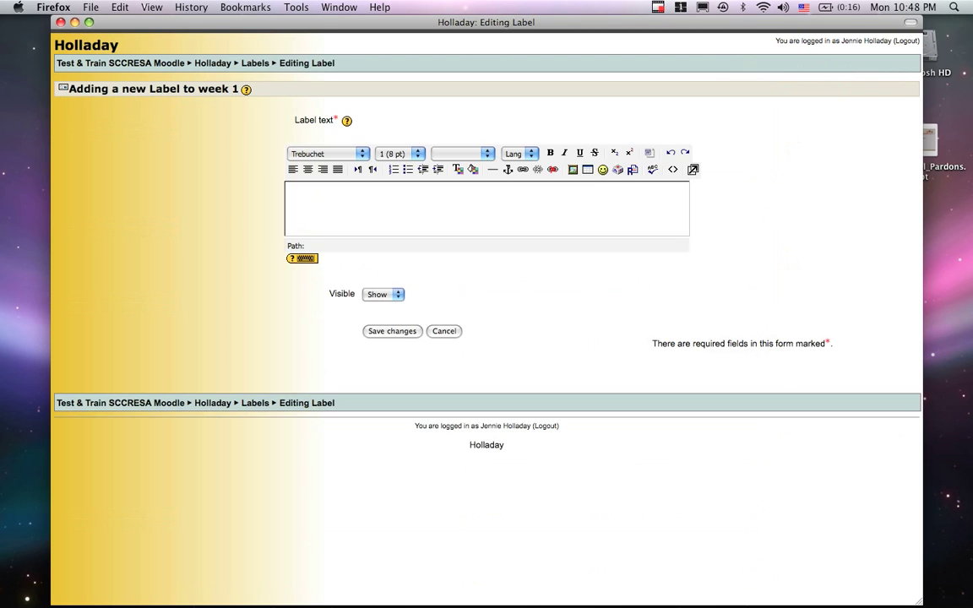
type("Activity #3")
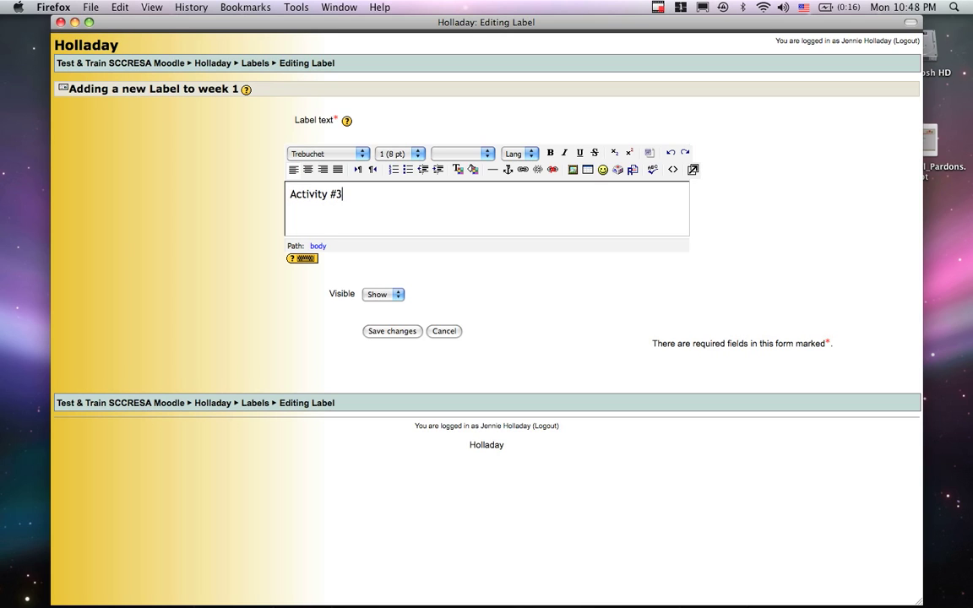
key("super+a")
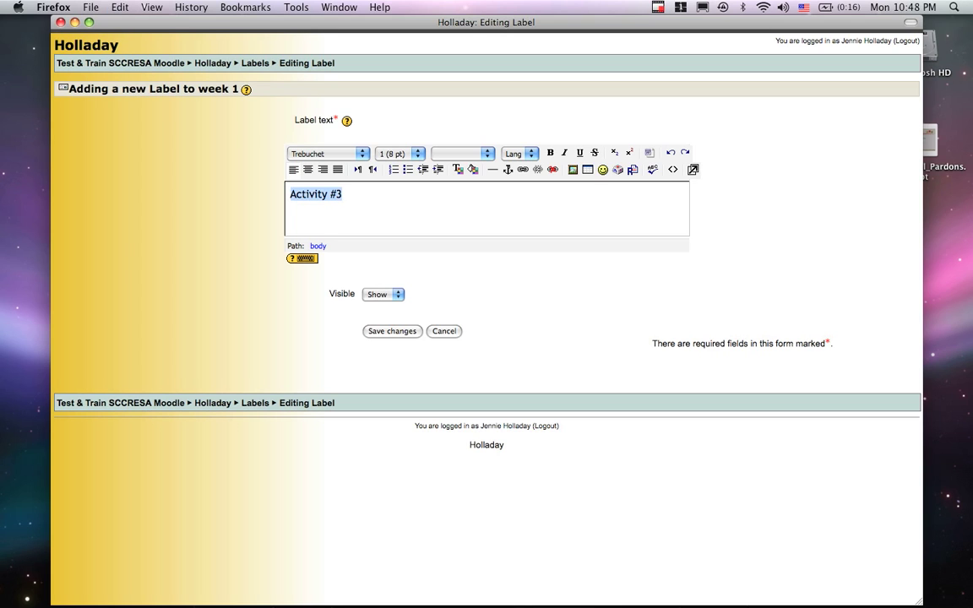
key("super+b")
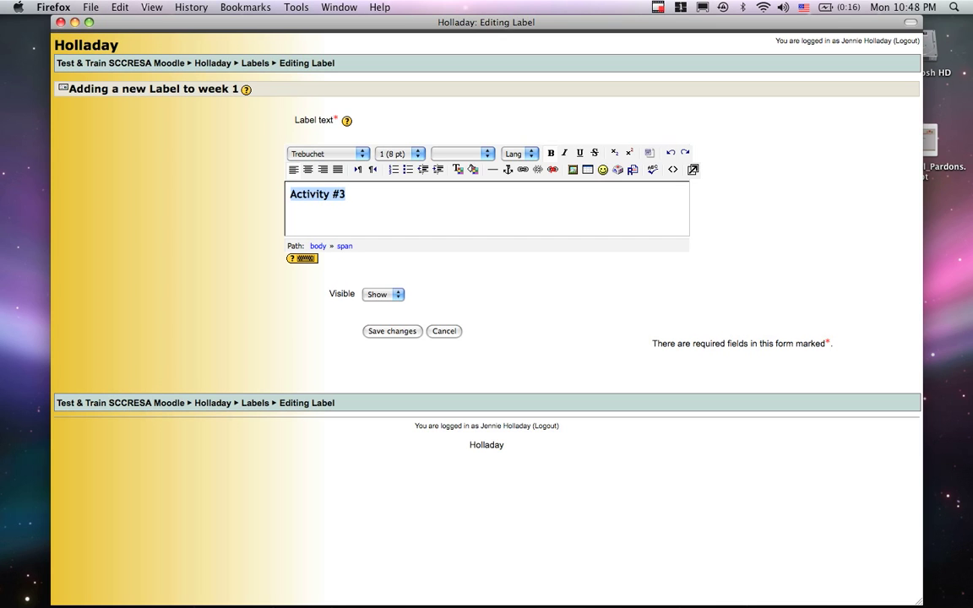
key("Tab")
key("Tab")
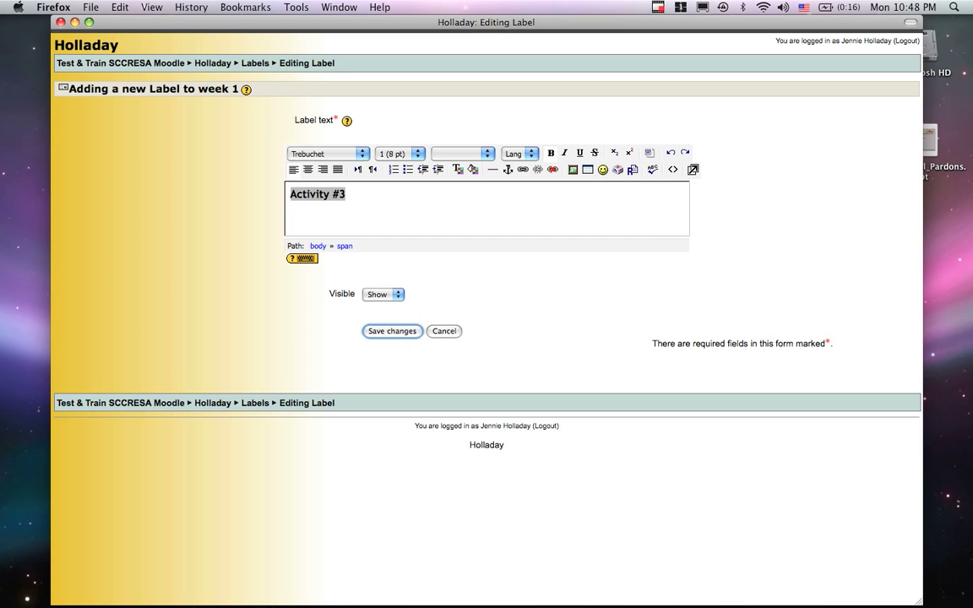
key("Return")
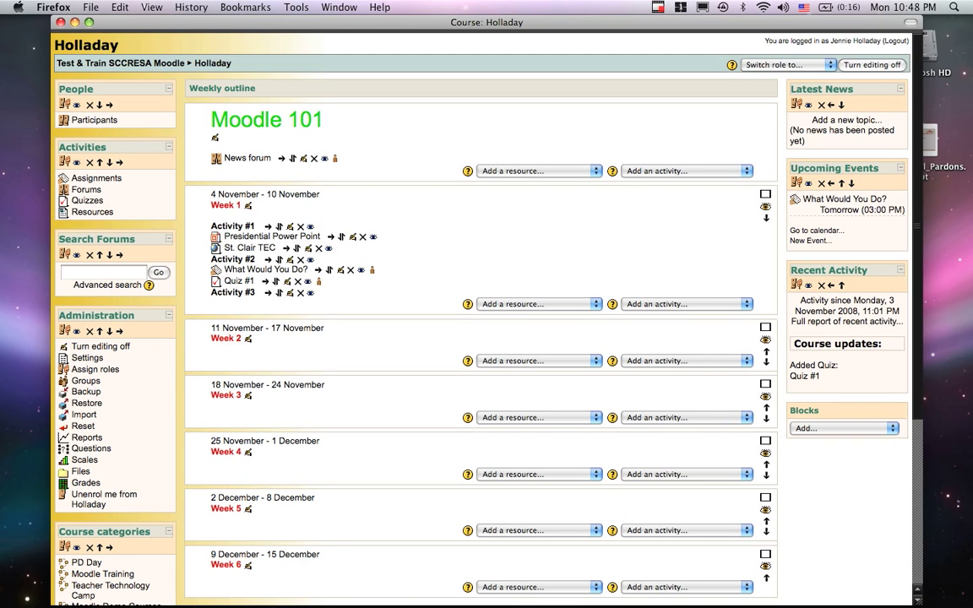
- Add an online text assignment named "Daily Grade" to Week 1 with the description "Please submit your summary of work today."
left_click(685, 303)
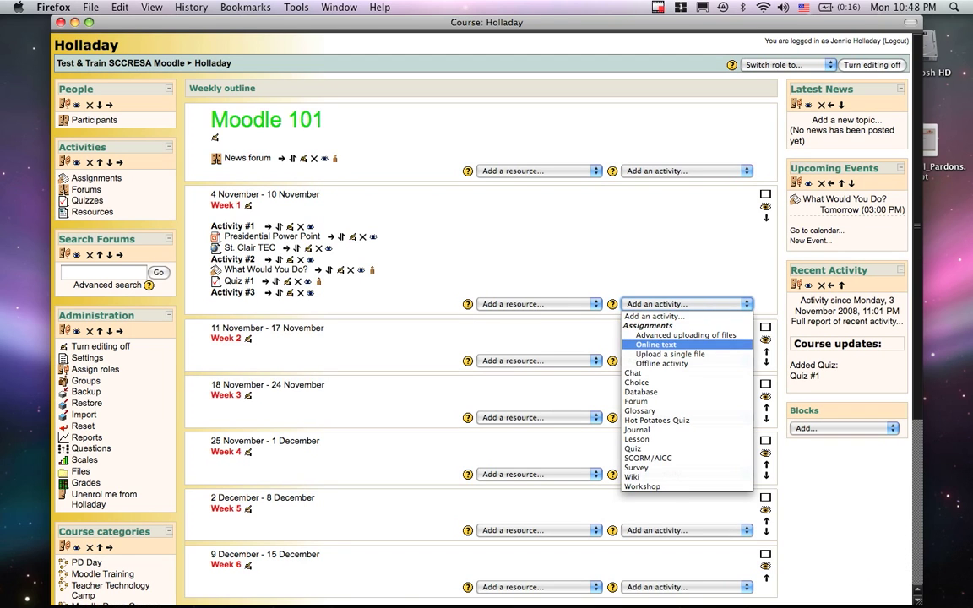
left_click(656, 344)
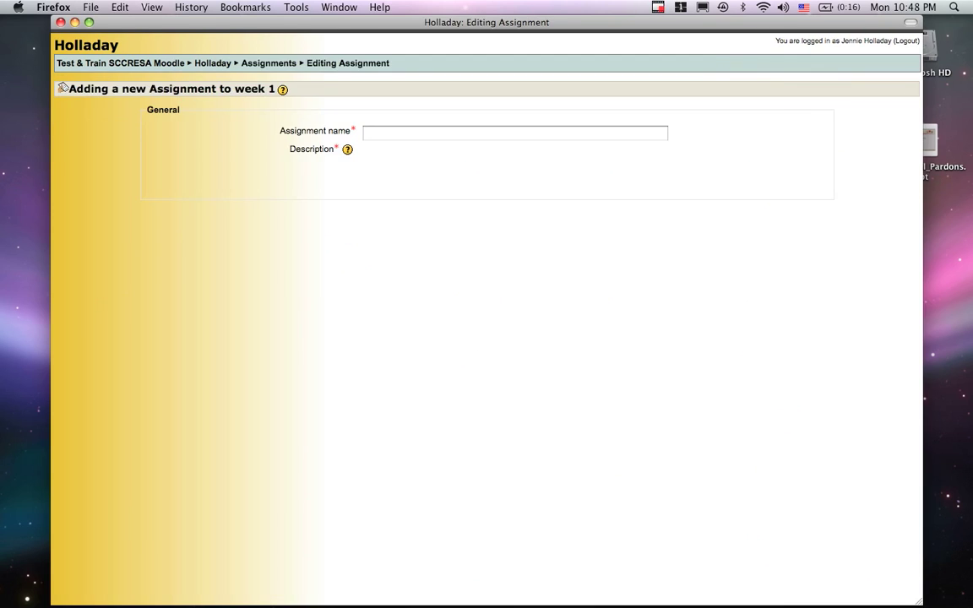
type("Daily Grade")
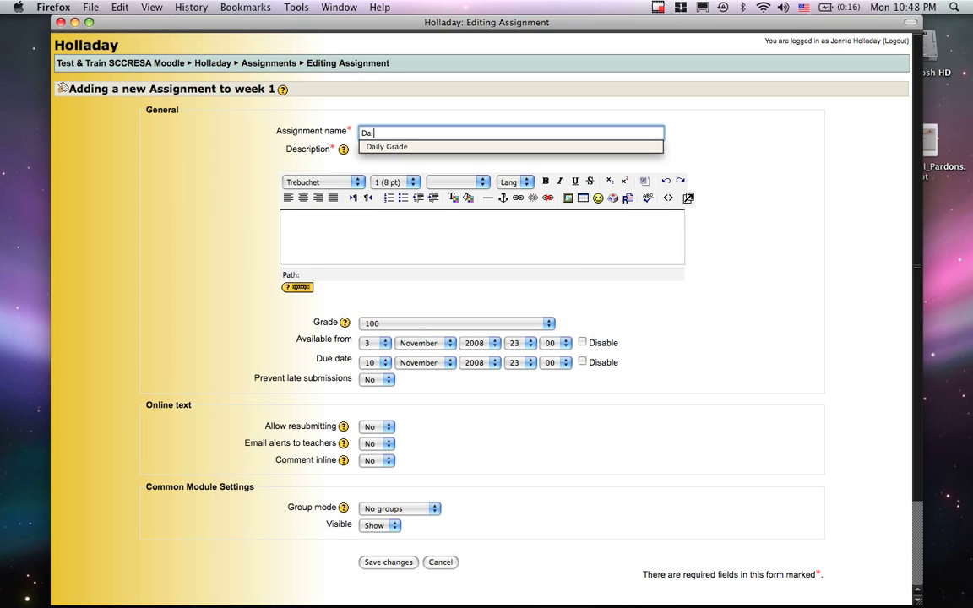
key("Down")
key("Tab")
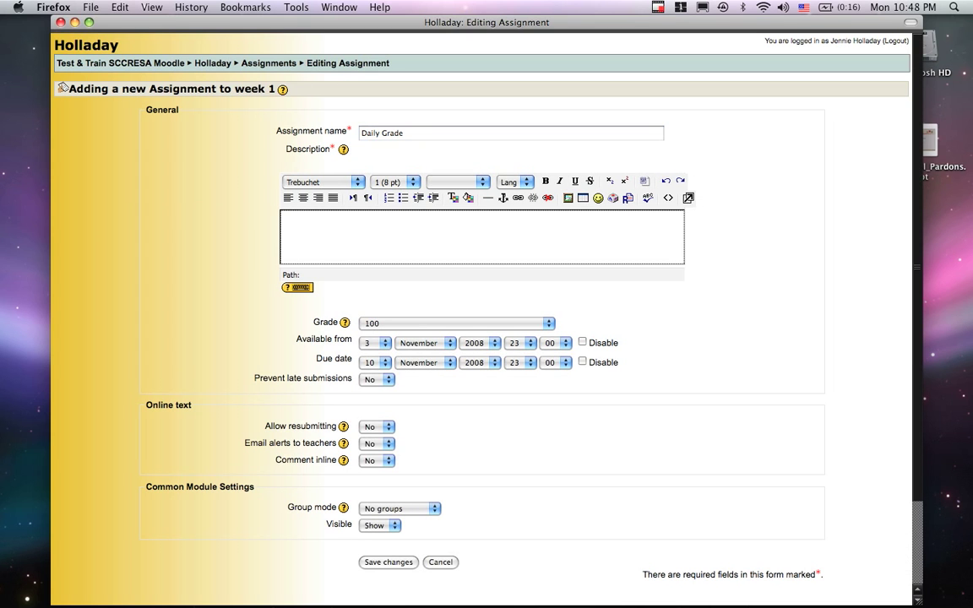
type("Please submit ")
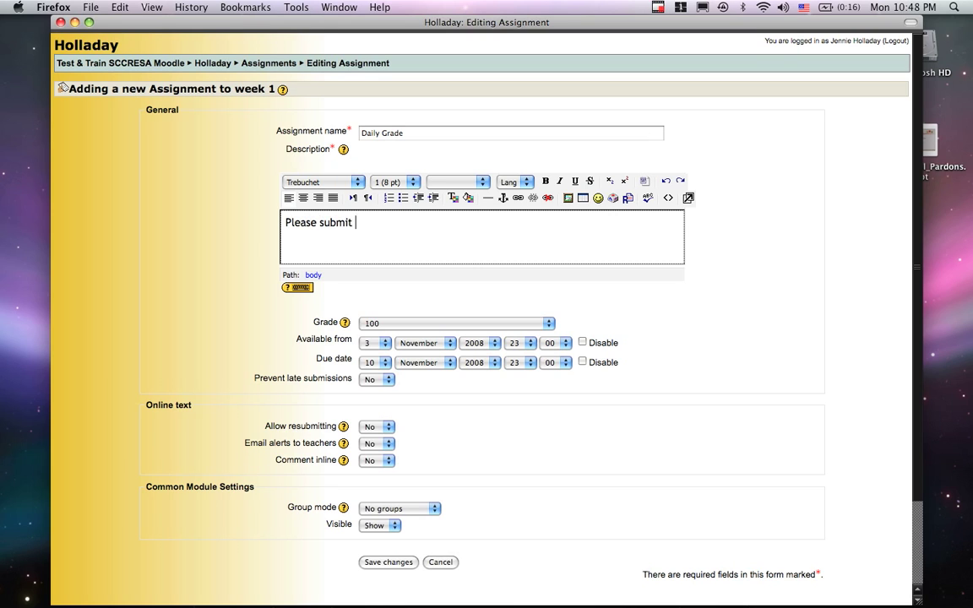
type("your summary of work today.")
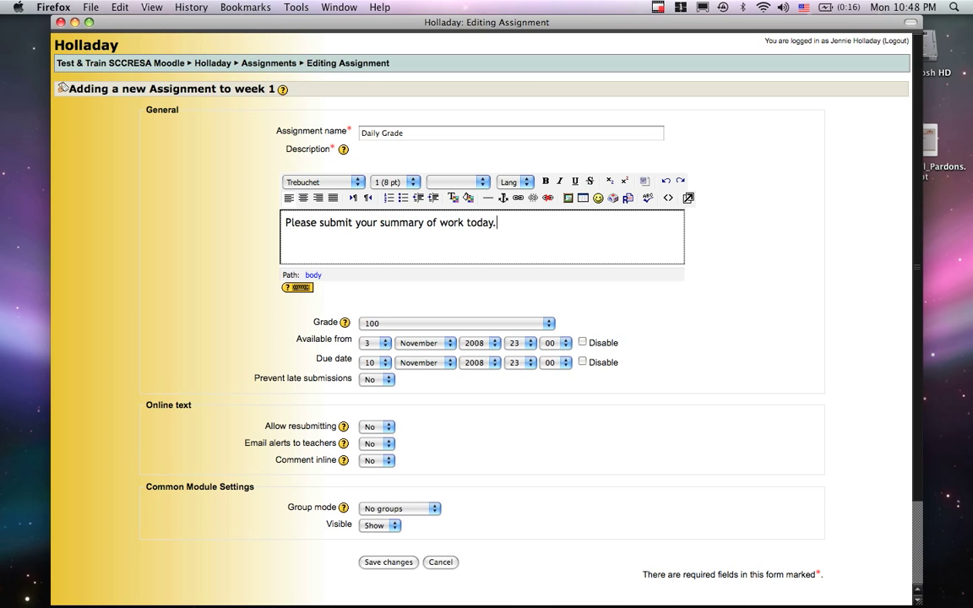
- Set the assignment's grade to 10, keep its availability from 3 November 2008, and make it due on 4 November 2008
left_click(456, 324)
scroll(452, 439, "down", 20)
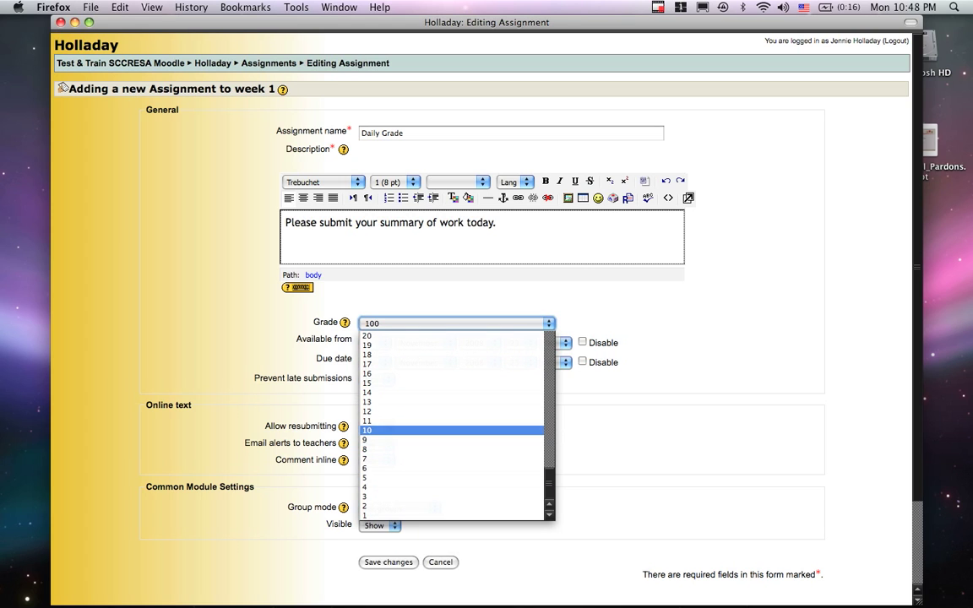
left_click(452, 430)
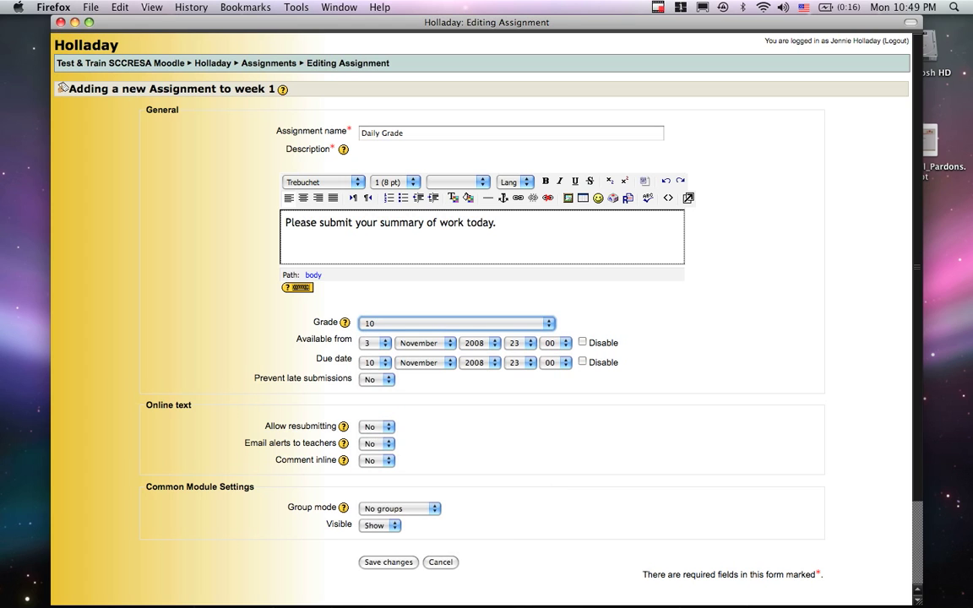
left_click(371, 343)
left_click(367, 374)
left_click(374, 362)
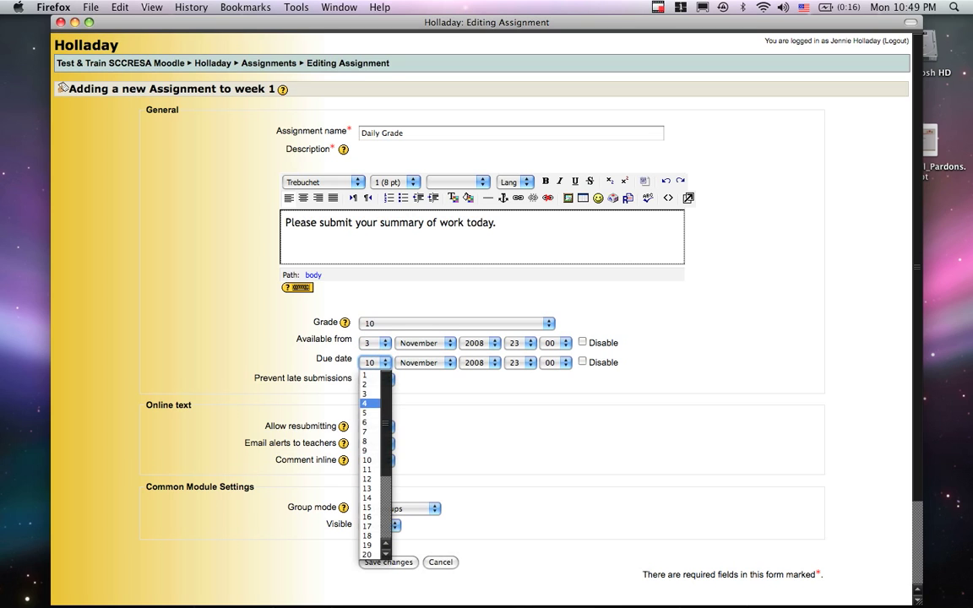
left_click(366, 403)
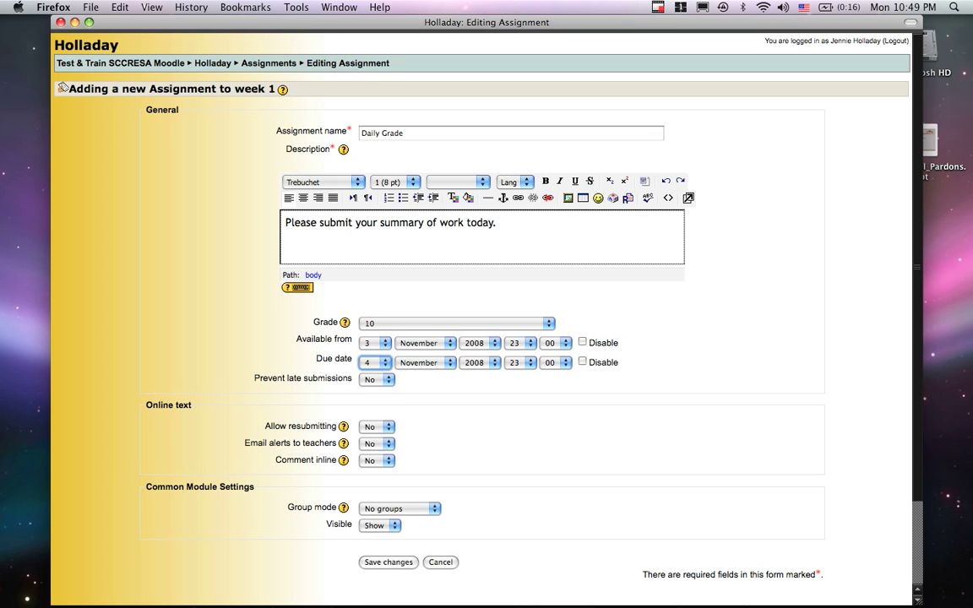
- Prevent late submissions, allow resubmitting, and save the Daily Grade assignment
left_click(376, 379)
left_click(369, 395)
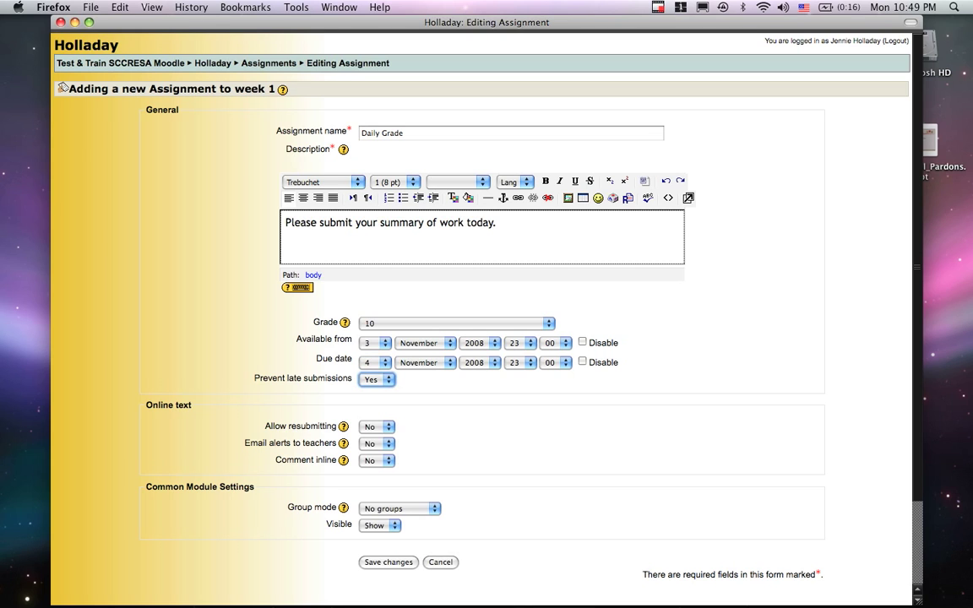
left_click(375, 427)
left_click(369, 442)
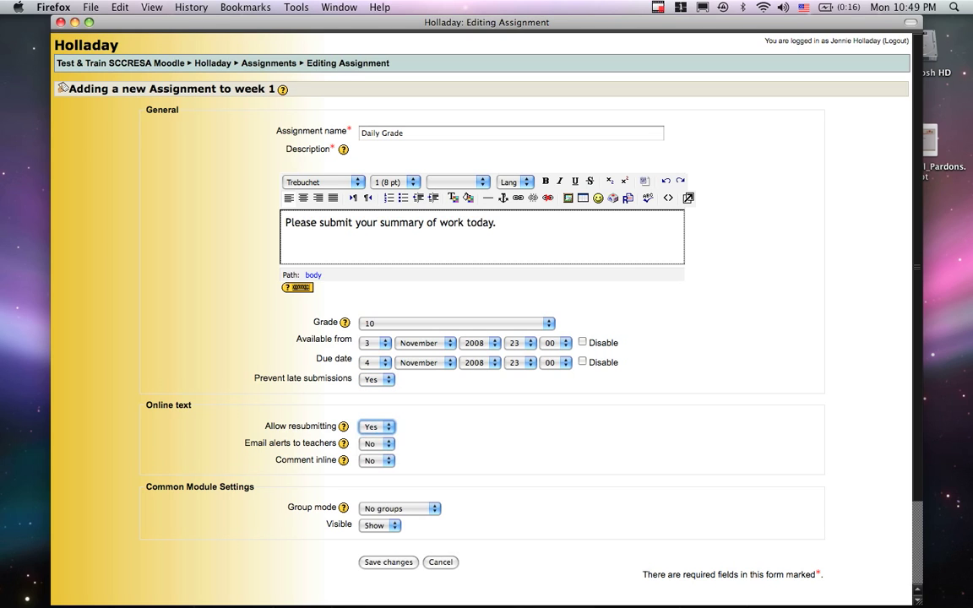
left_click(388, 562)
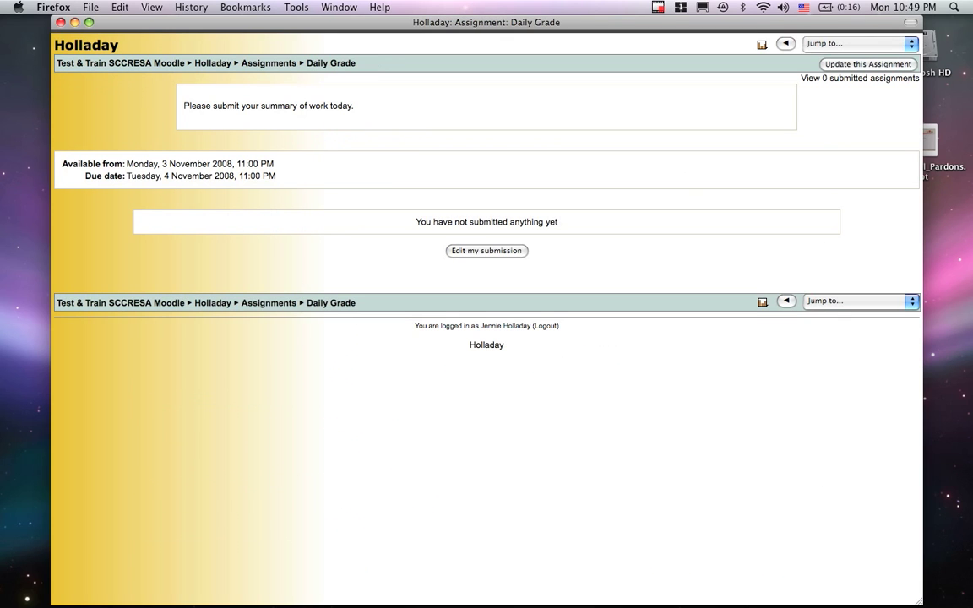
- View the Daily Grade submission editor and the course's list of assignments, and return to the weekly outline
left_click(487, 251)
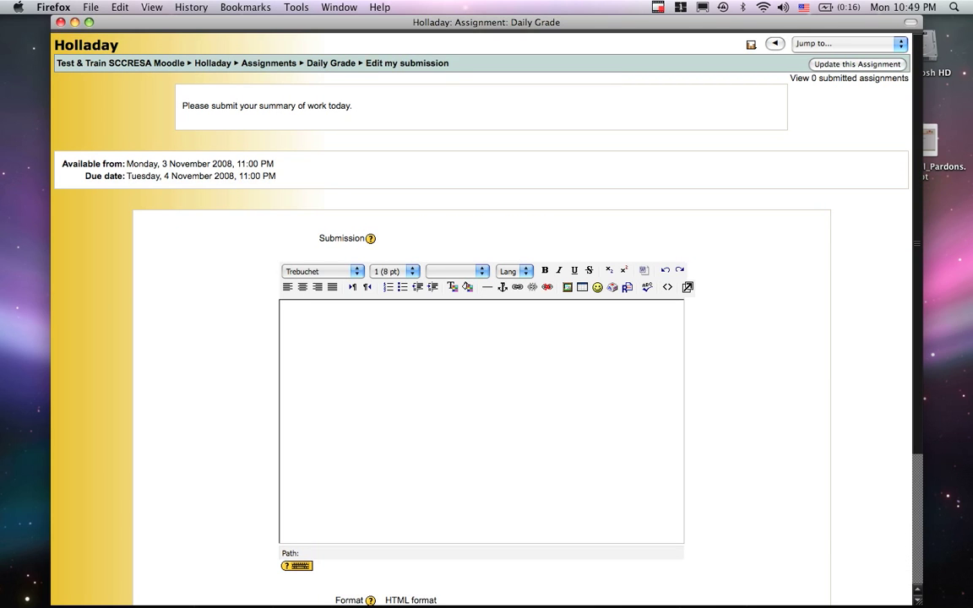
left_click(212, 64)
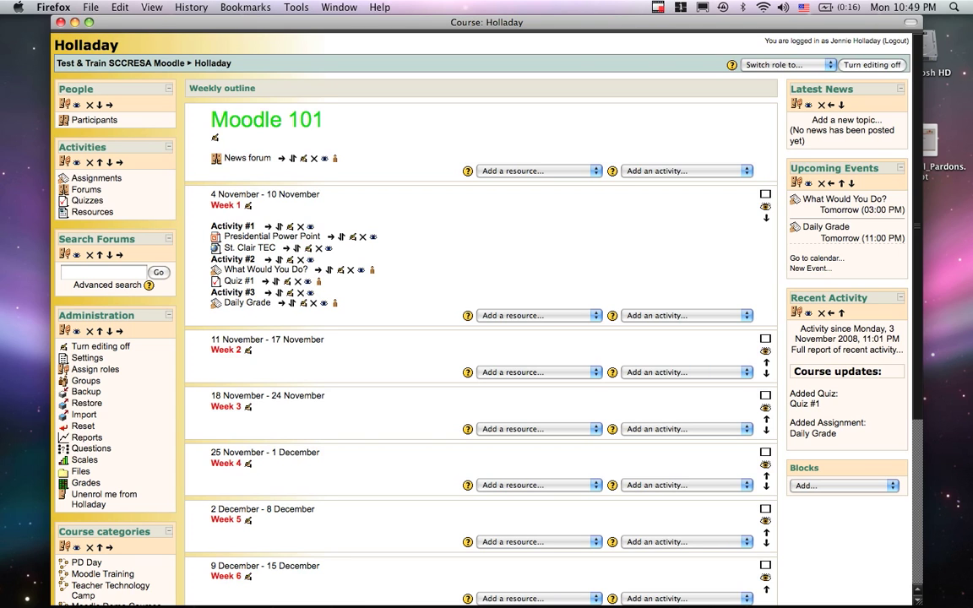
left_click(95, 178)
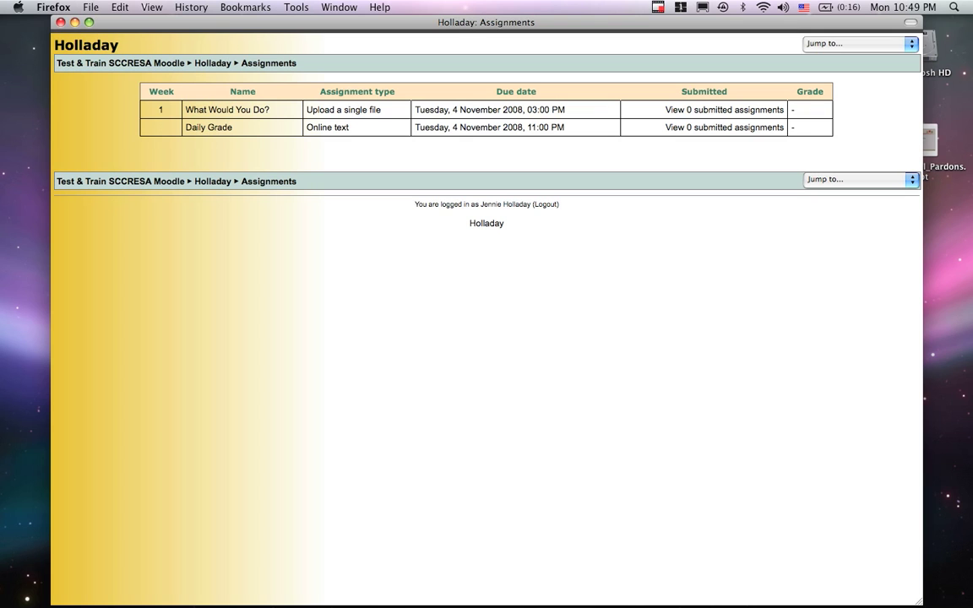
left_click(212, 63)
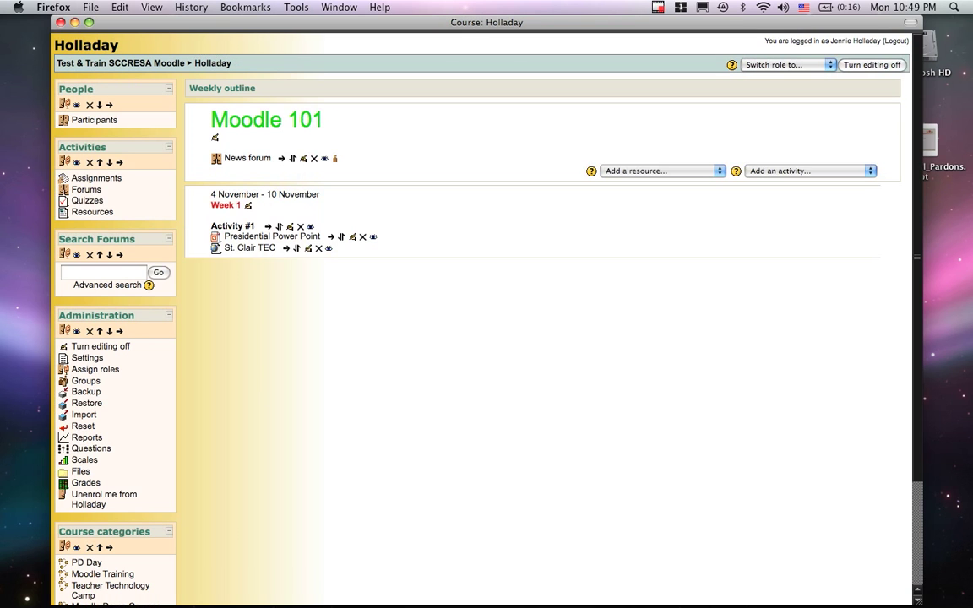